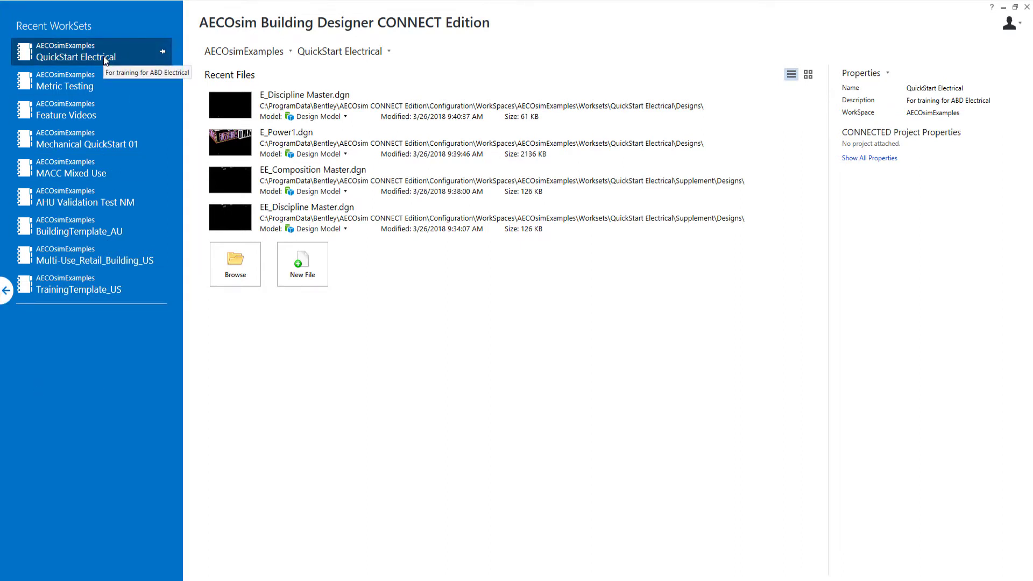
Look over the other worksets in the workset list and close it without switching.
{"action": "left_click", "coordinate": [342, 52]}
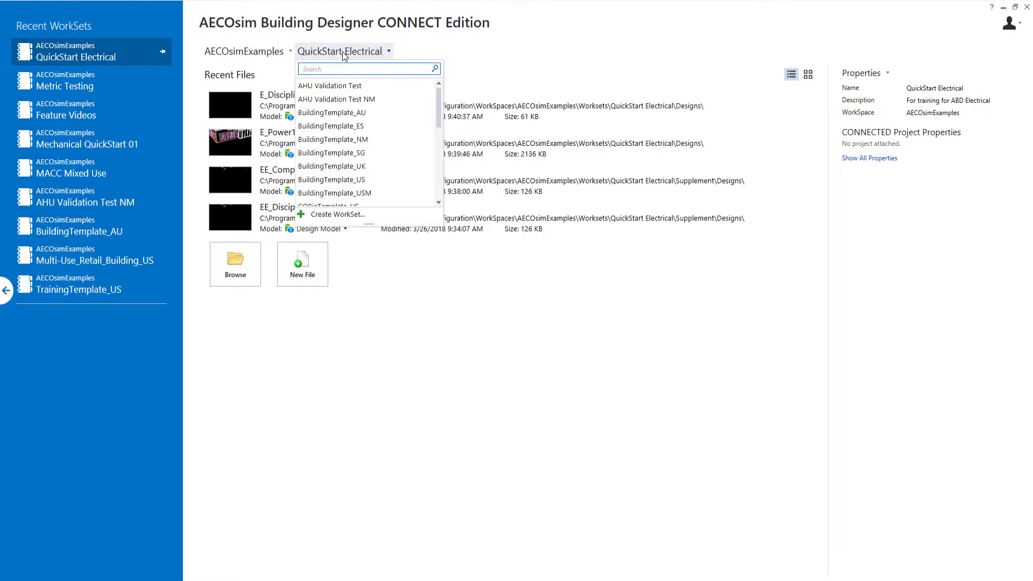
{"action": "left_click", "coordinate": [382, 54]}
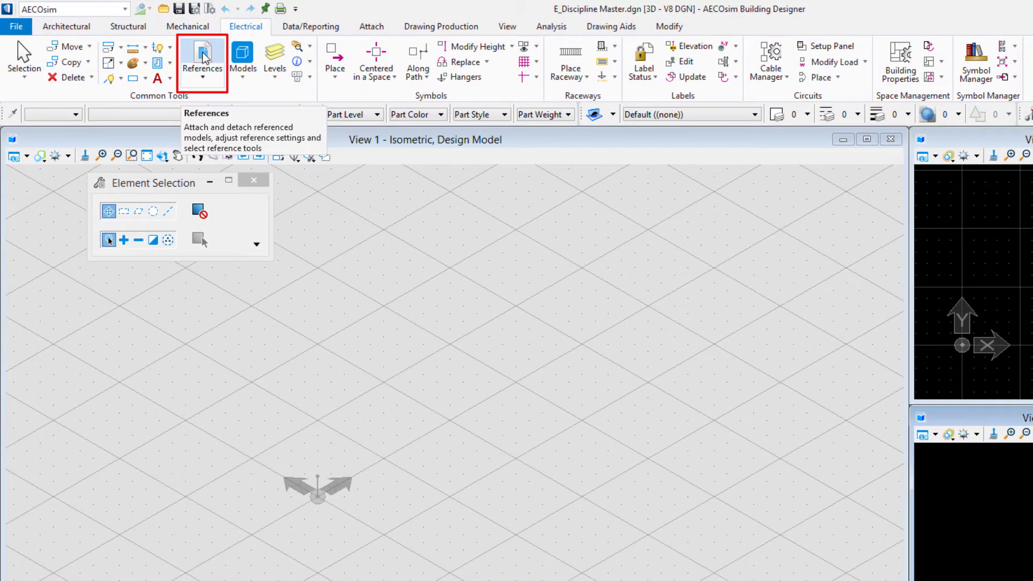
Choose E_Power1.dgn from the Designs folder as a new reference attachment.
{"action": "left_click", "coordinate": [204, 58]}
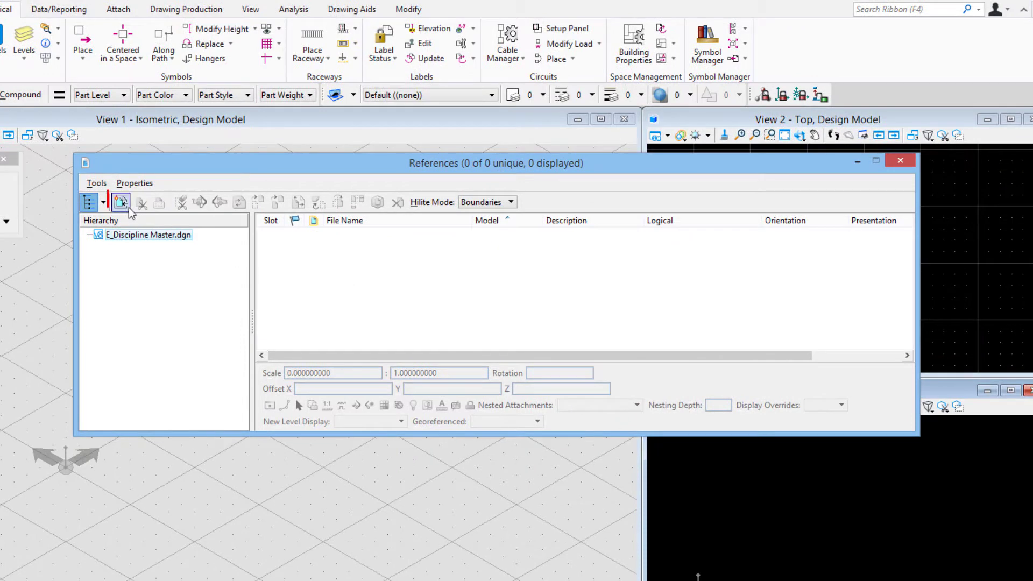
{"action": "left_click", "coordinate": [129, 208]}
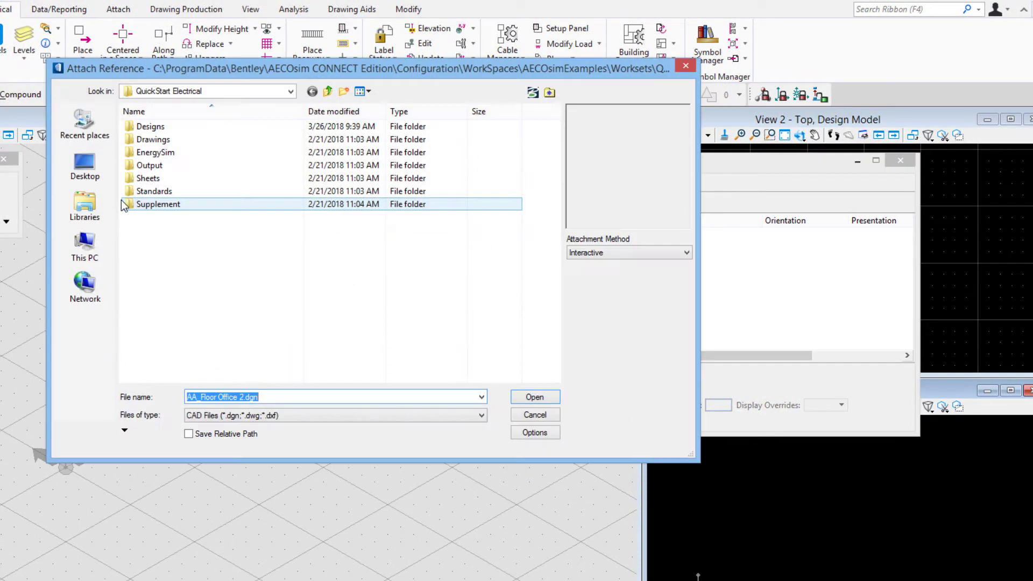
{"action": "double_click", "coordinate": [172, 129]}
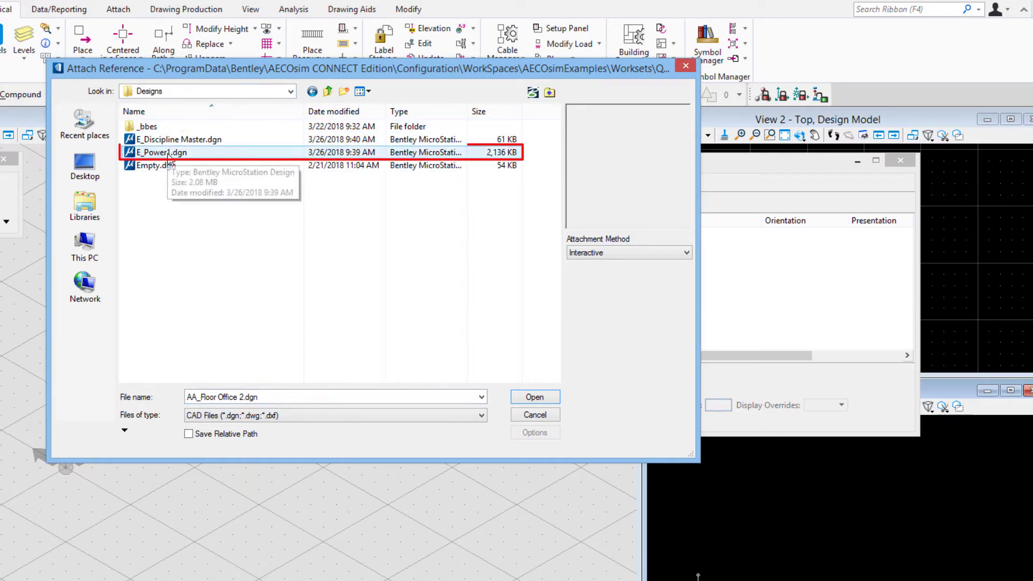
{"action": "left_click", "coordinate": [168, 152]}
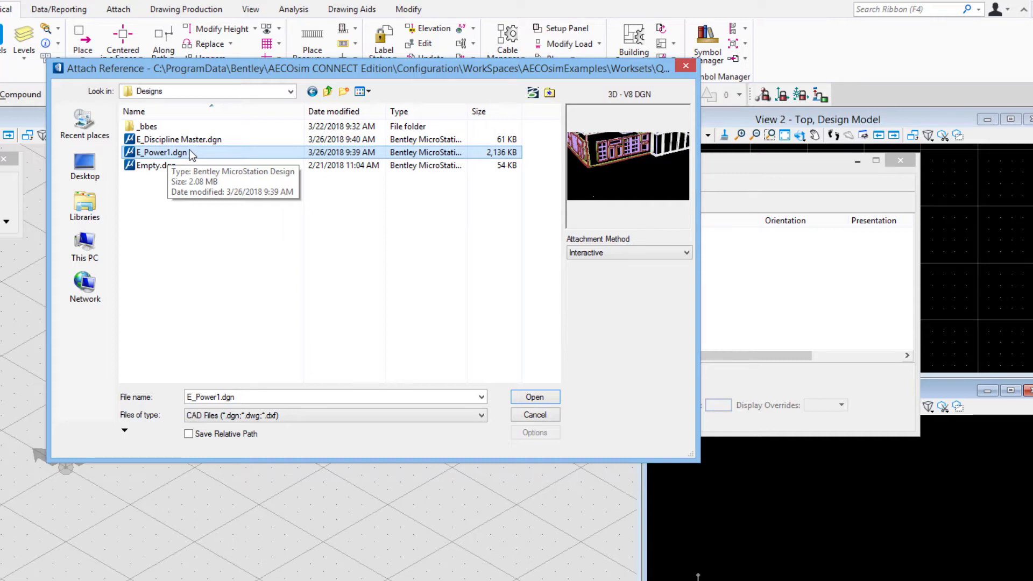
{"action": "left_click", "coordinate": [534, 397]}
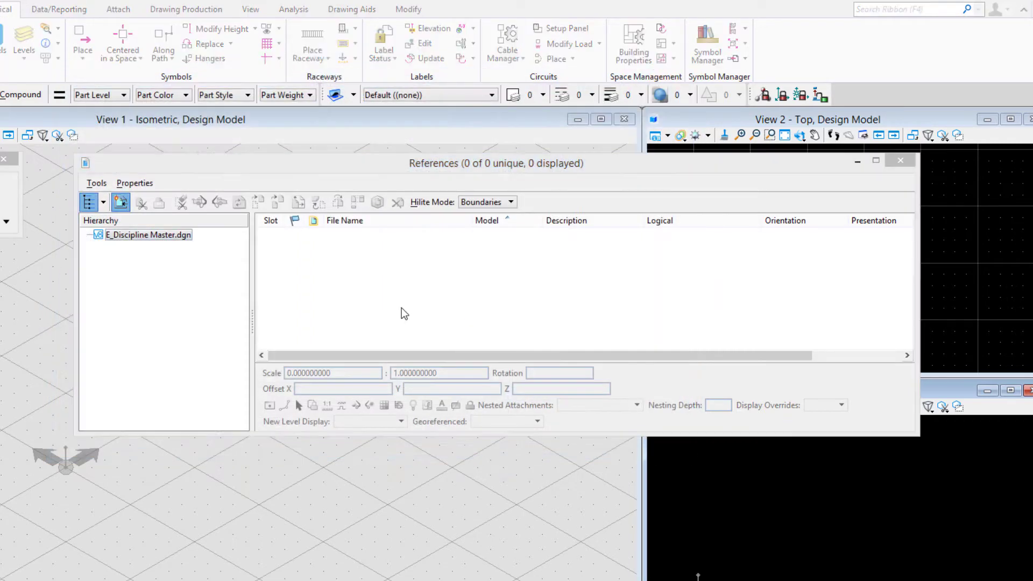
Give the reference the logical name 'Electrical Power 01' and accept the coincident attachment.
{"action": "left_click", "coordinate": [290, 118]}
{"action": "type", "text": "ELec"}
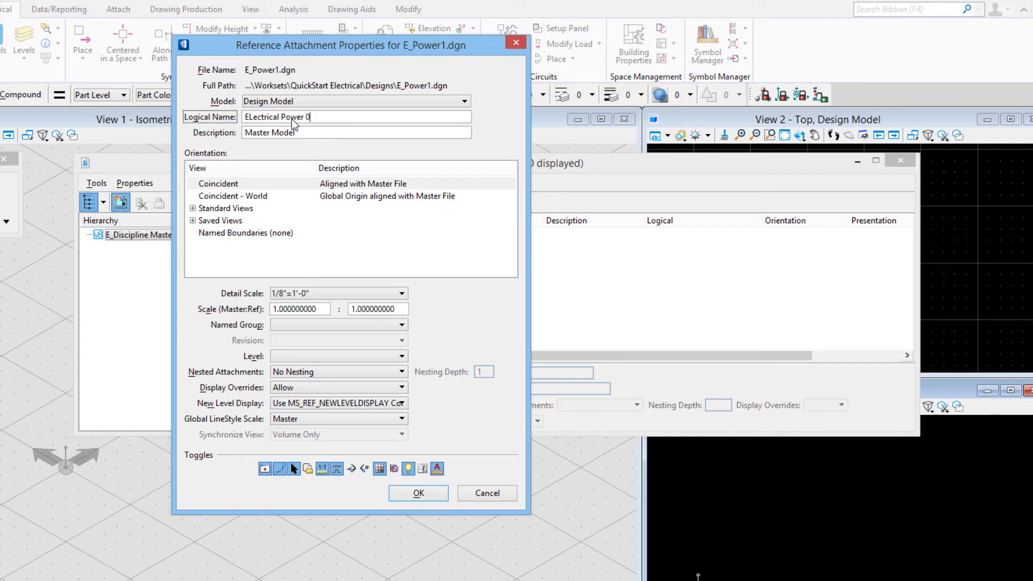
{"action": "left_click", "coordinate": [253, 120]}
{"action": "key", "text": "BackSpace"}
{"action": "type", "text": "l"}
{"action": "left_click", "coordinate": [415, 493]}
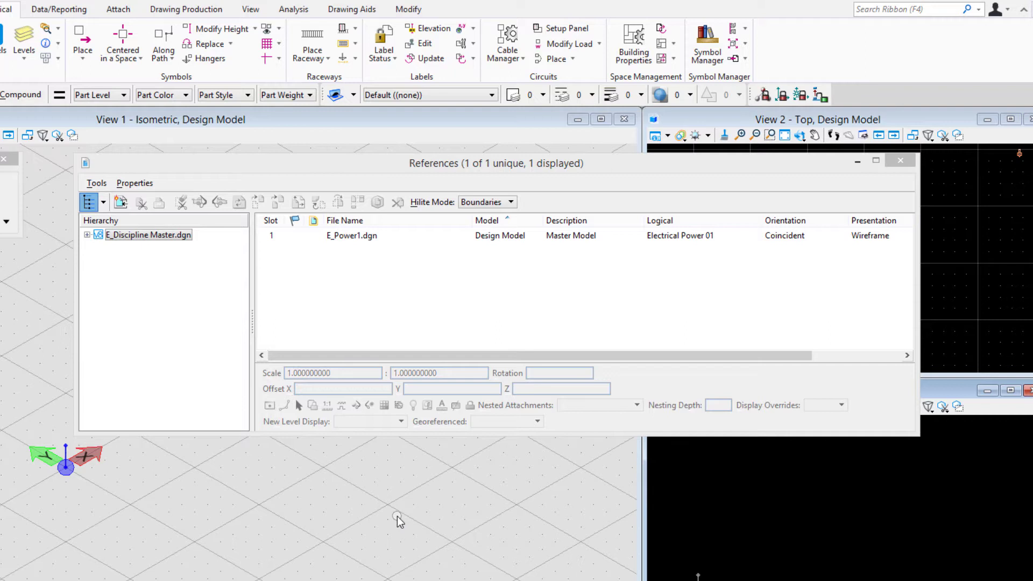
{"action": "left_click", "coordinate": [392, 166]}
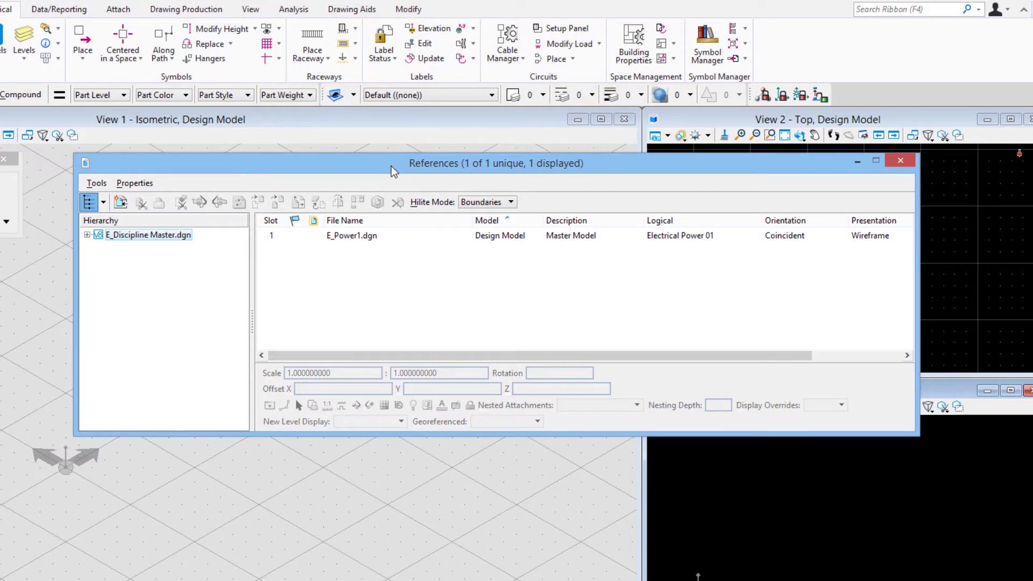
Close the References dialog and pan and zoom View 1 around the referenced power trays.
{"action": "left_click", "coordinate": [908, 161]}
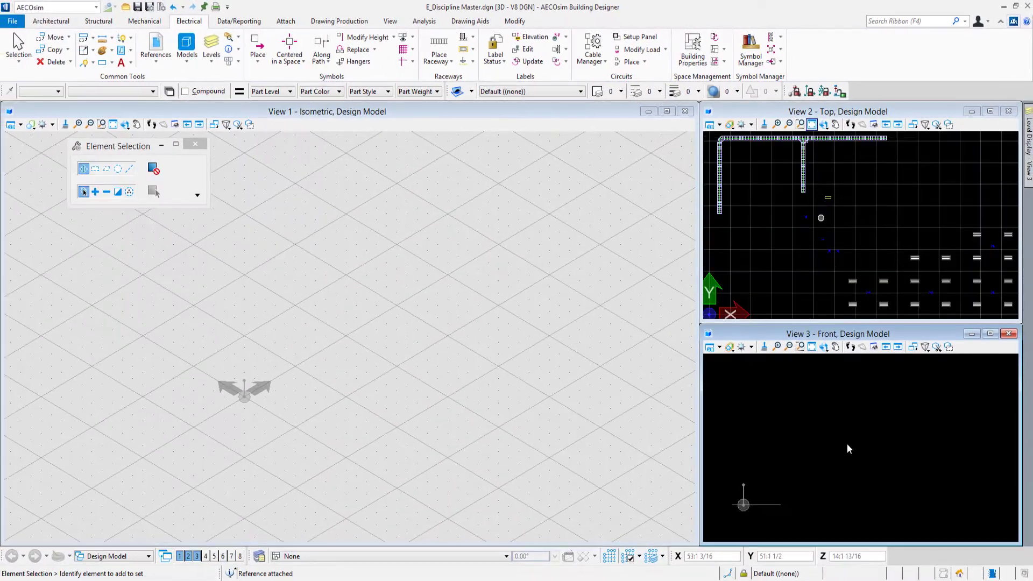
{"action": "middle_click_drag", "start_coordinate": [881, 405], "coordinate": [846, 378]}
{"action": "middle_click", "coordinate": [328, 312]}
{"action": "middle_click_drag", "start_coordinate": [328, 312], "coordinate": [344, 447]}
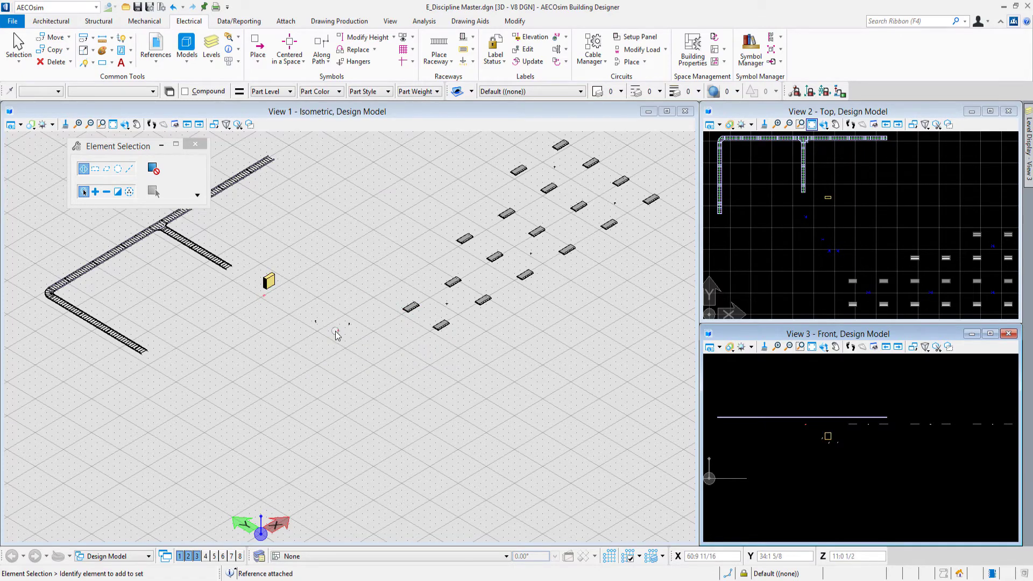
{"action": "scroll", "coordinate": [338, 333], "scroll_direction": "up", "scroll_amount": 3}
{"action": "scroll", "coordinate": [339, 333], "scroll_direction": "down", "scroll_amount": 4}
{"action": "middle_click_drag", "start_coordinate": [397, 242], "coordinate": [377, 282]}
{"action": "right_click", "coordinate": [376, 282]}
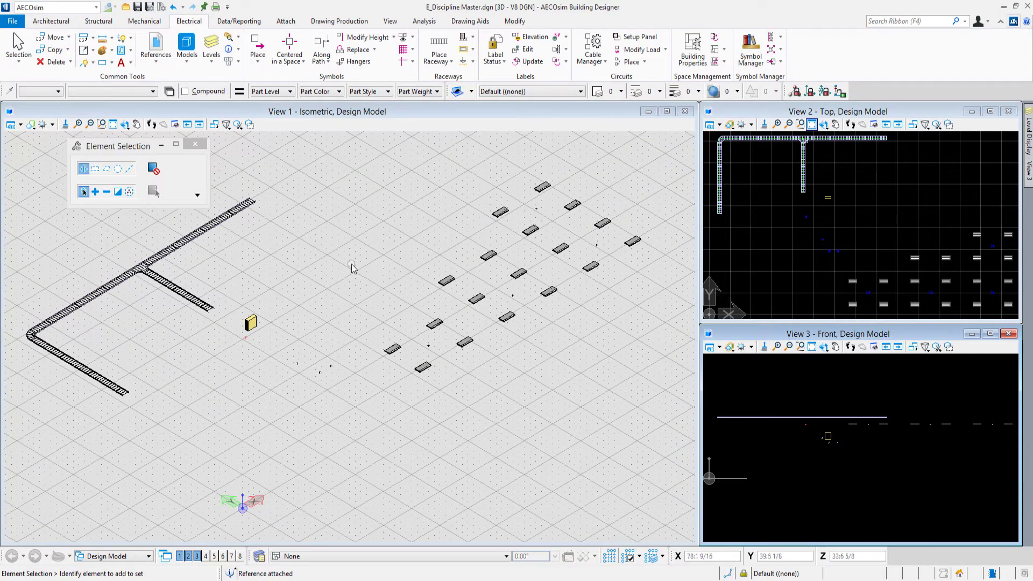
Browse to the QuickStart Electrical Supplement\Designs folder in the File Open dialog.
{"action": "left_click", "coordinate": [13, 21]}
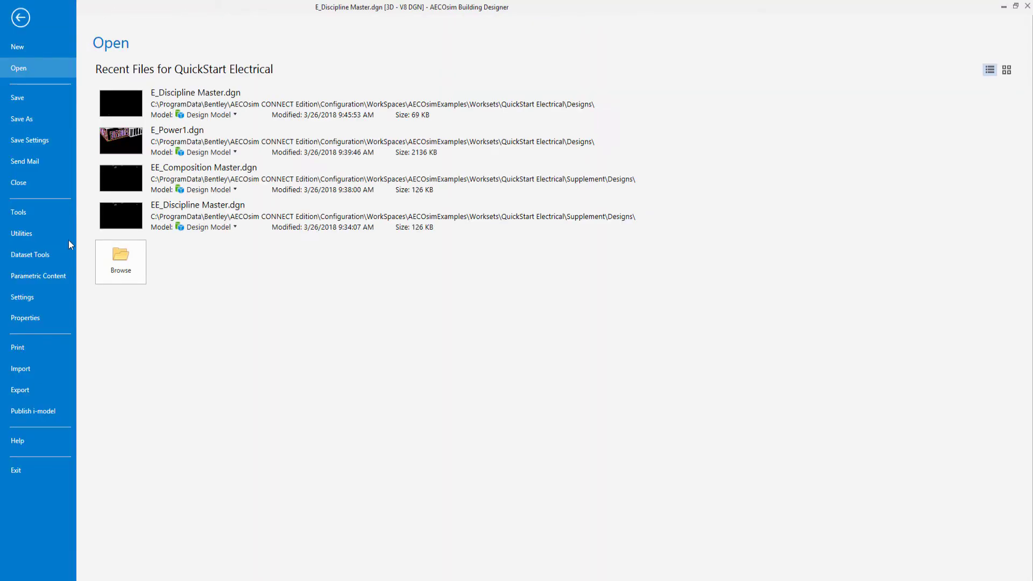
{"action": "left_click", "coordinate": [127, 269]}
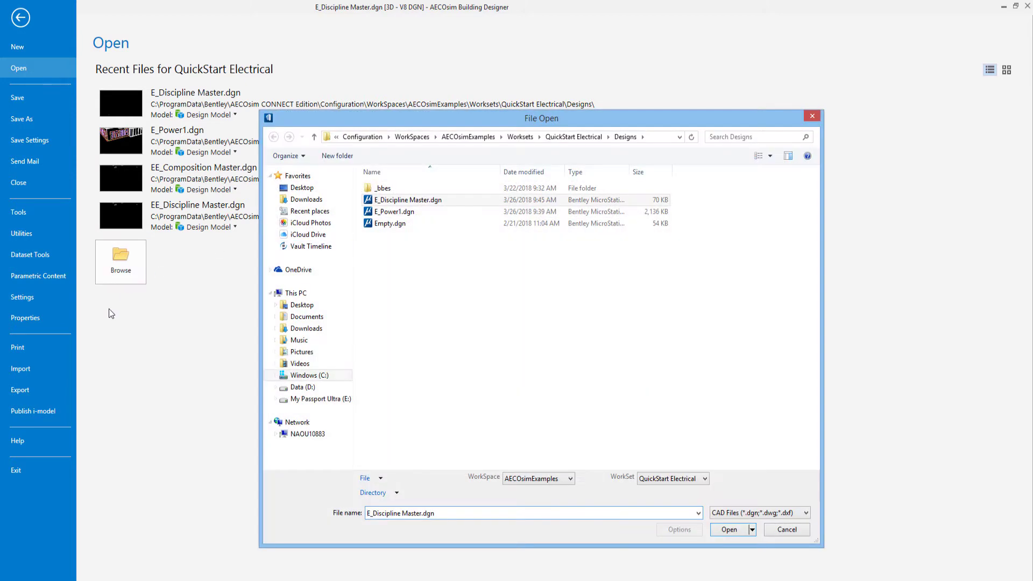
{"action": "left_click_drag", "start_coordinate": [419, 119], "coordinate": [363, 62]}
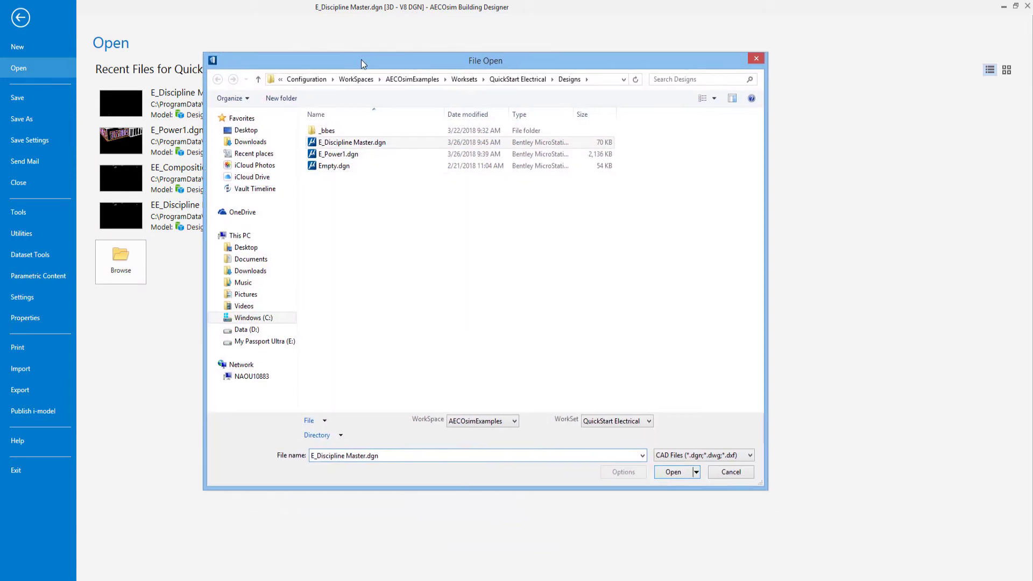
{"action": "left_click", "coordinate": [519, 81]}
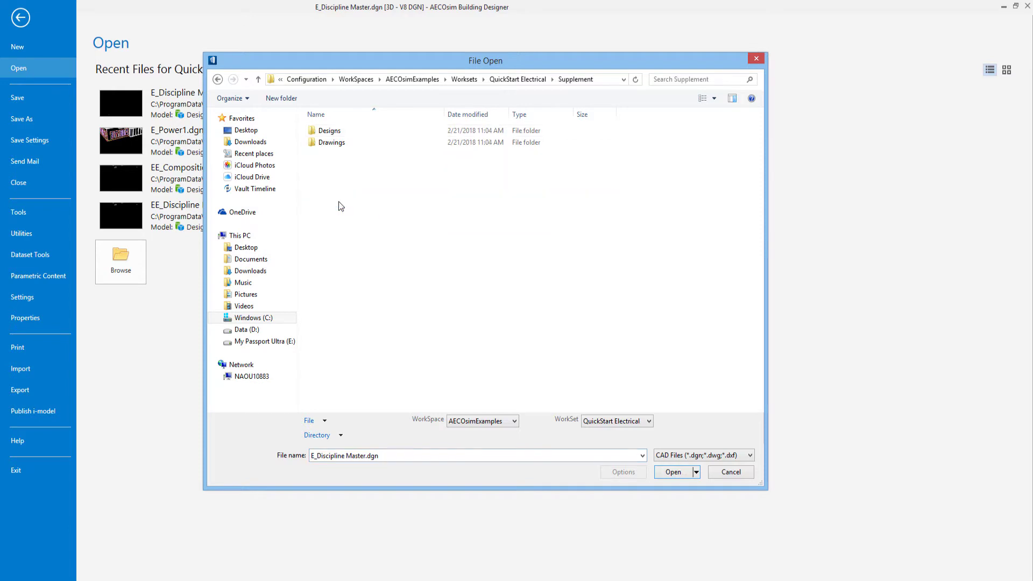
{"action": "double_click", "coordinate": [329, 131]}
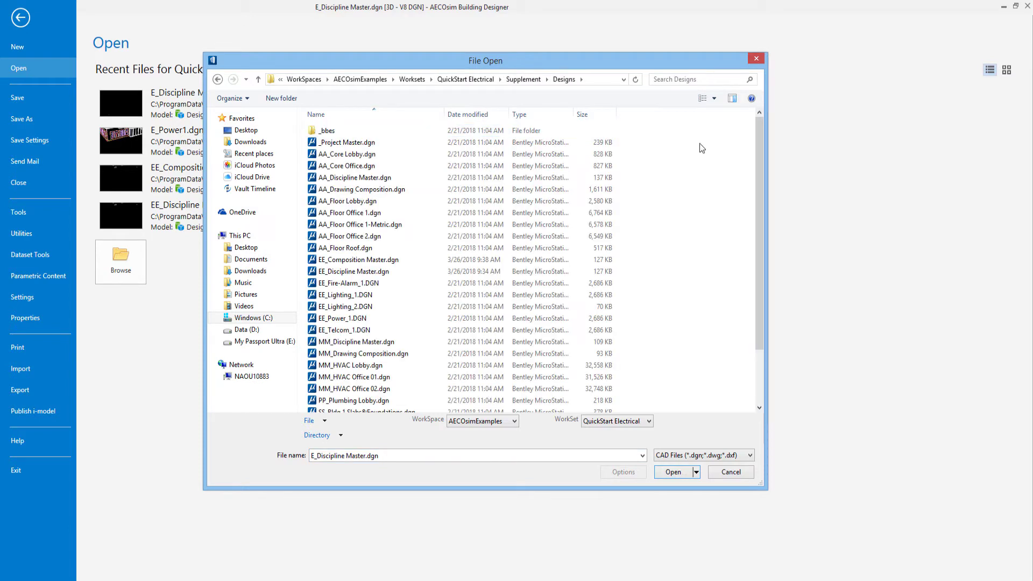
{"action": "left_click_drag", "start_coordinate": [754, 169], "coordinate": [764, 246]}
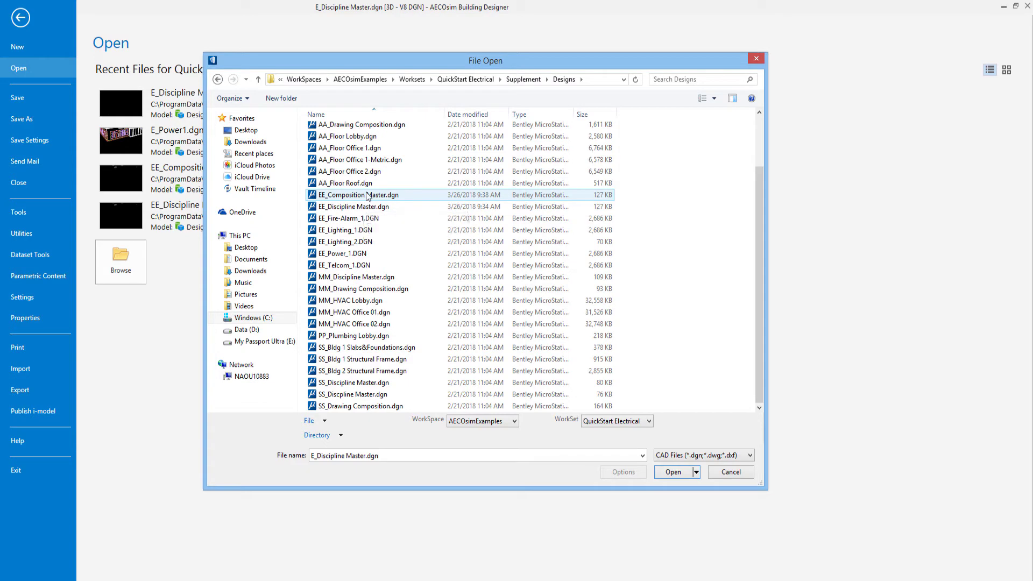
Open EE_Discipline Master.dgn and list its EE_Power_1, EE_Lighting_1 and EE_Telcom_1 references.
{"action": "double_click", "coordinate": [358, 206]}
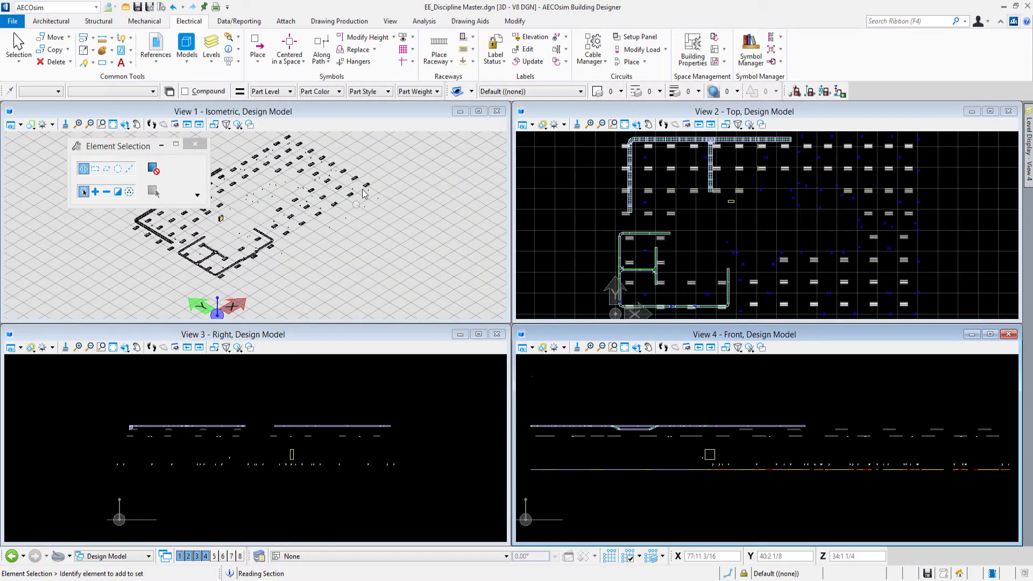
{"action": "left_click", "coordinate": [167, 50]}
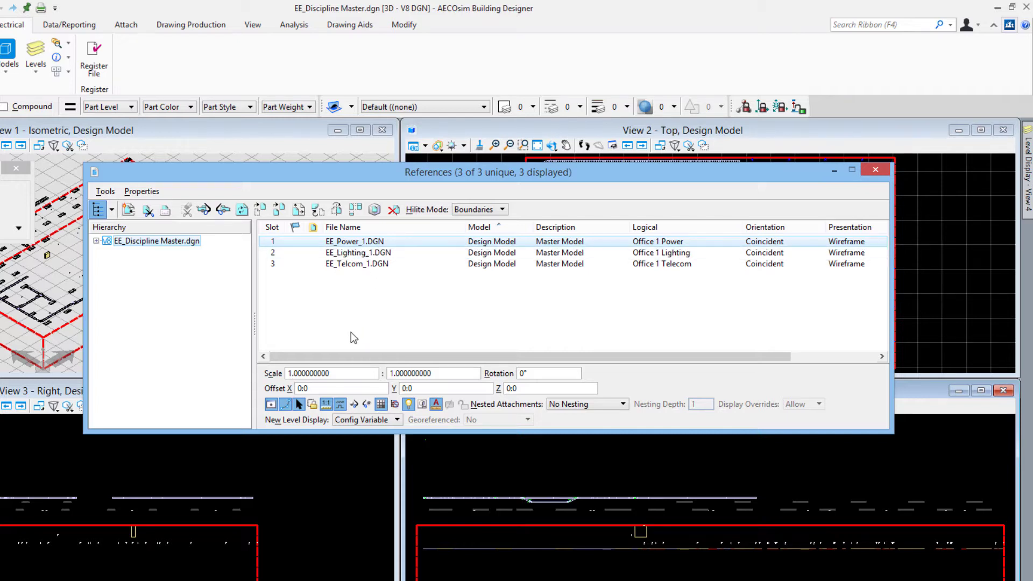
Close References and open EE_Composition Master.dgn from the file browser.
{"action": "left_click", "coordinate": [875, 169]}
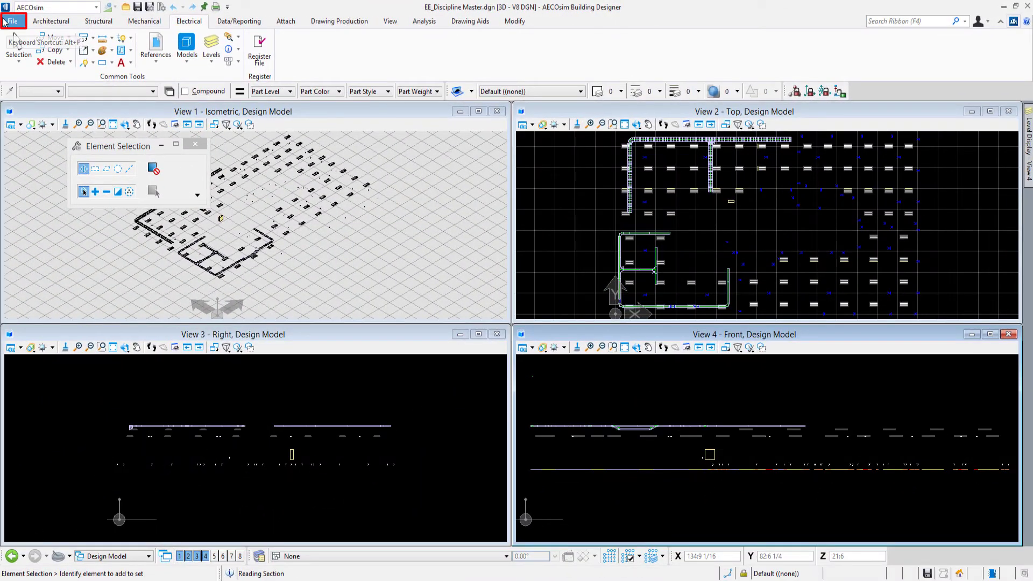
{"action": "left_click", "coordinate": [11, 21]}
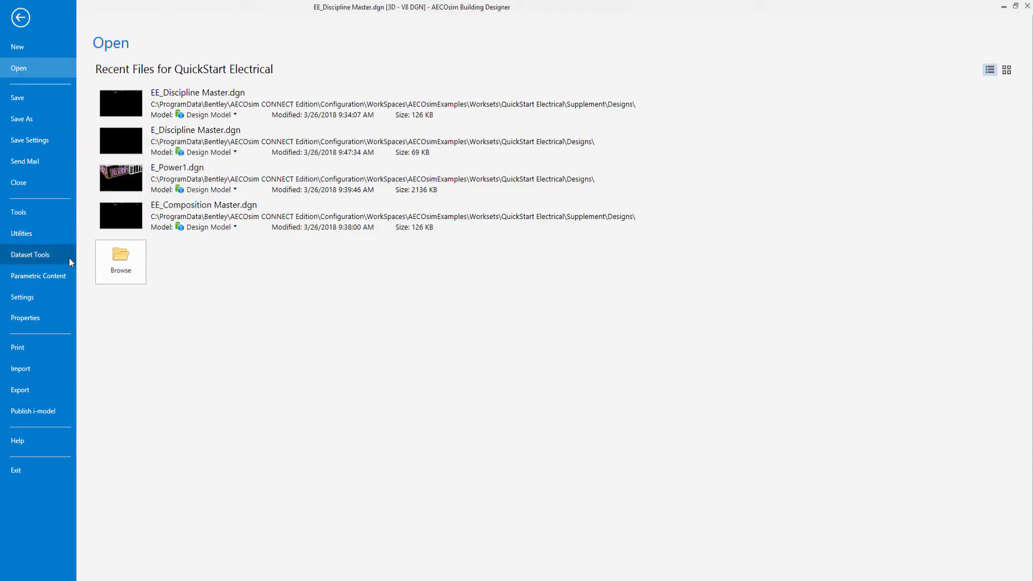
{"action": "left_click", "coordinate": [138, 269]}
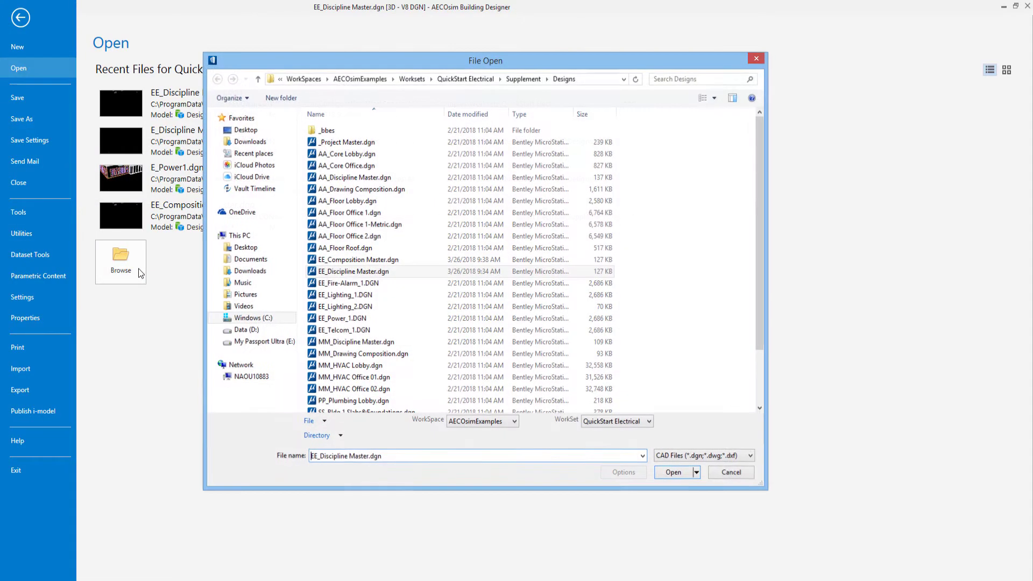
{"action": "double_click", "coordinate": [385, 260]}
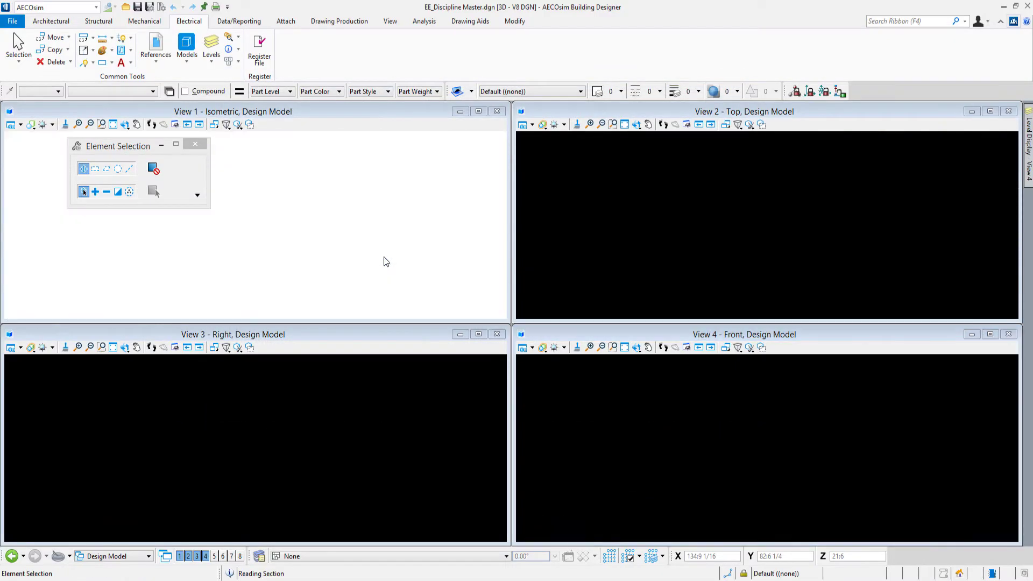
Confirm in References that EE_Discipline Master uses Live Nesting depth 2, then close the dialog.
{"action": "left_click", "coordinate": [155, 47]}
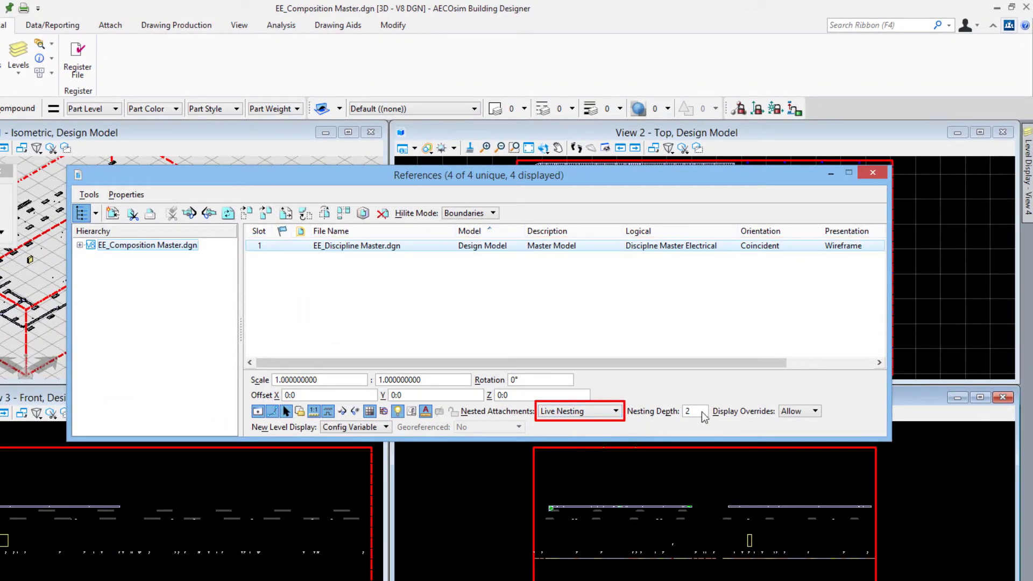
{"action": "left_click", "coordinate": [663, 422]}
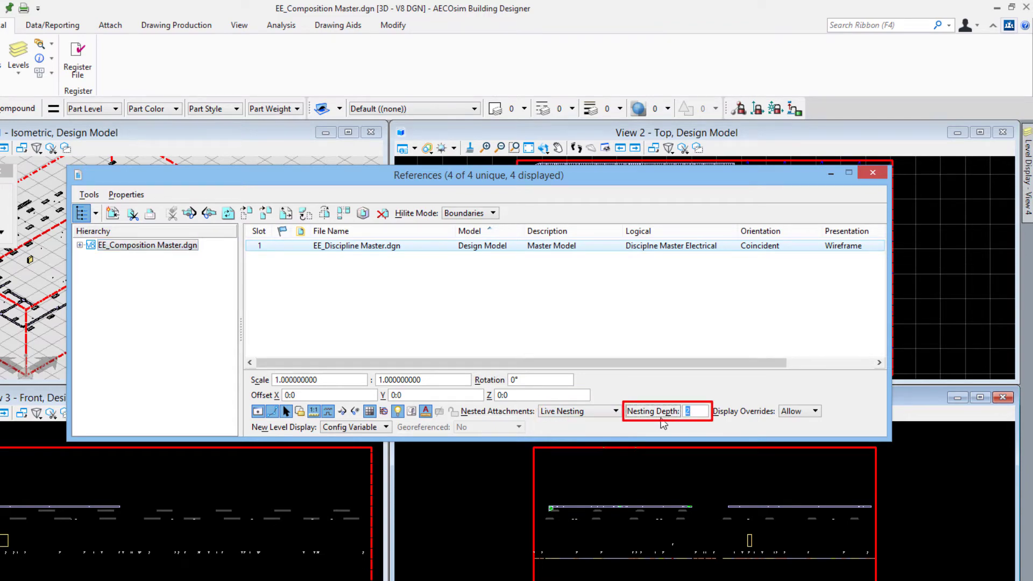
{"action": "left_click", "coordinate": [873, 173]}
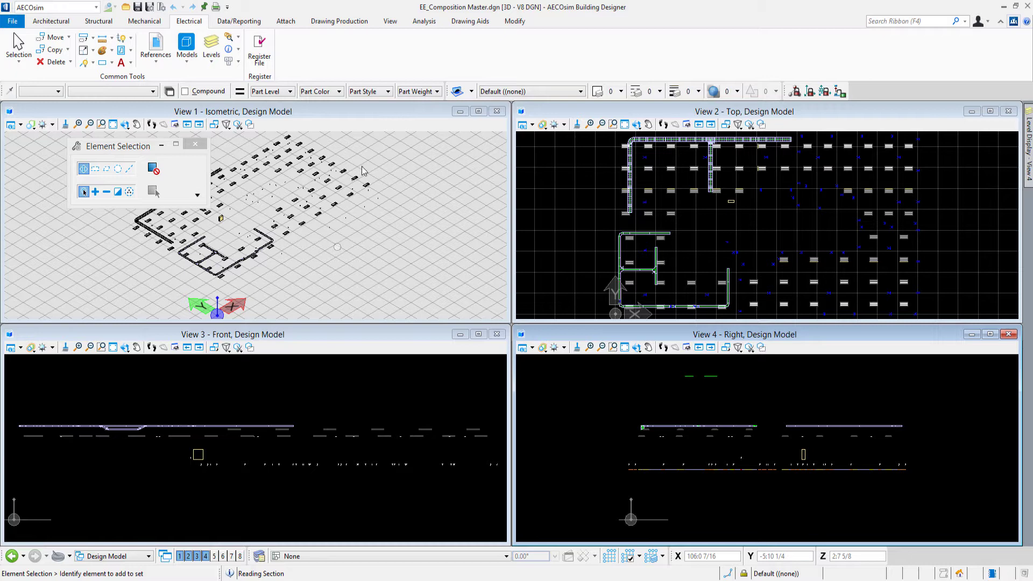
Register EE_Composition Master on Office Floor 1 of Bldg 1 and accept Drawing Setup.
{"action": "left_click", "coordinate": [261, 64]}
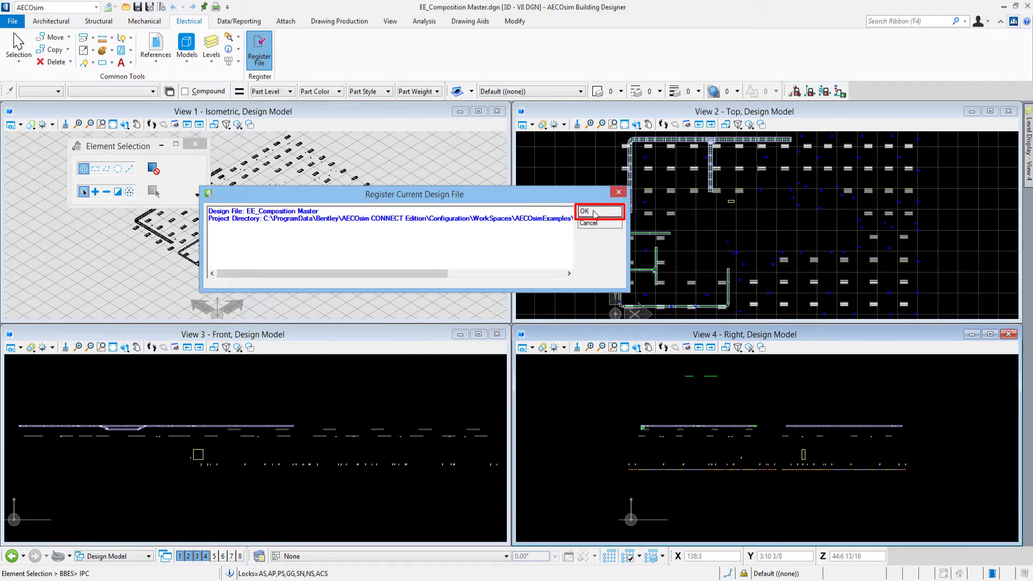
{"action": "left_click", "coordinate": [593, 214]}
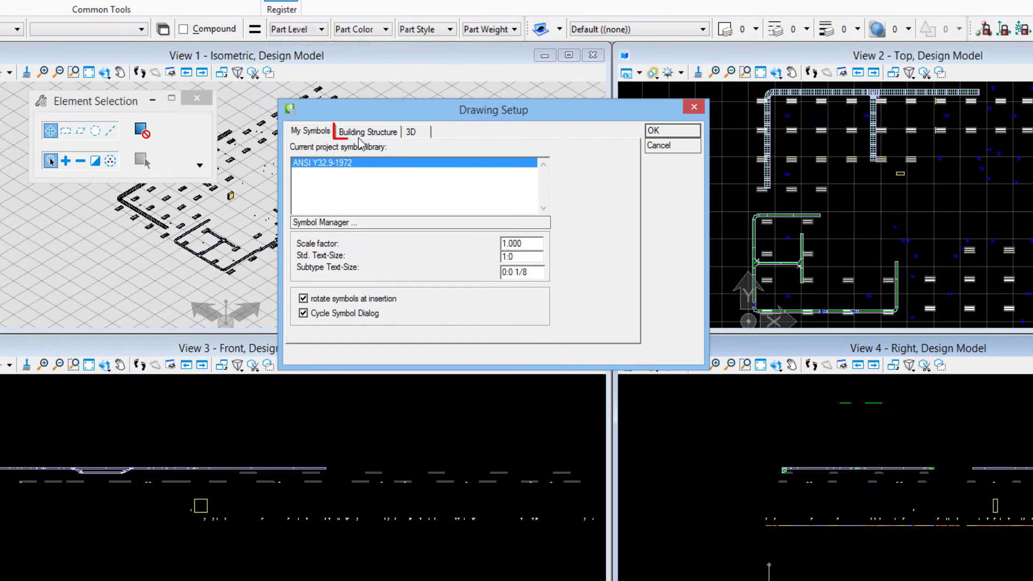
{"action": "left_click", "coordinate": [335, 158]}
{"action": "left_click", "coordinate": [351, 223]}
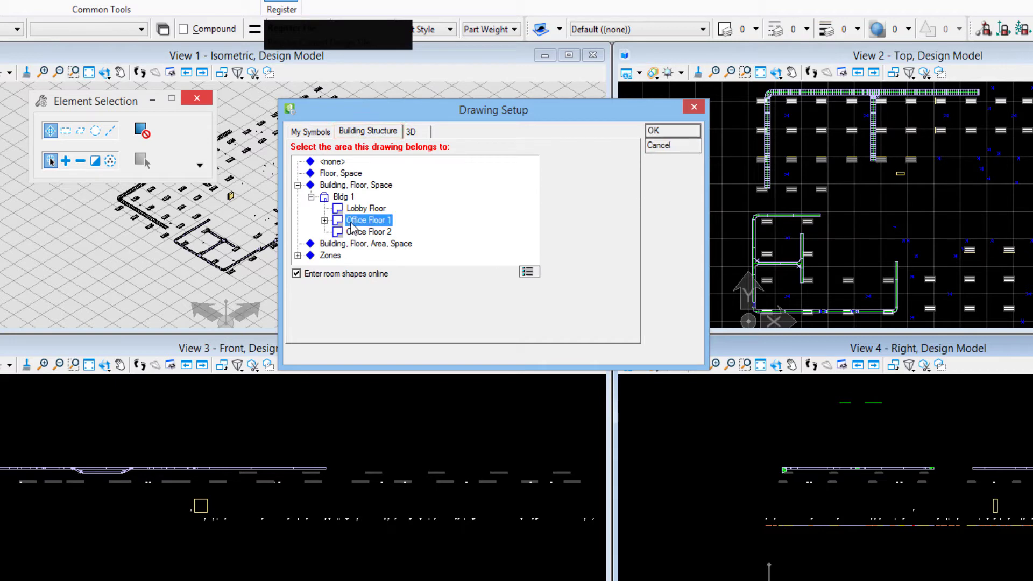
{"action": "left_click", "coordinate": [340, 198]}
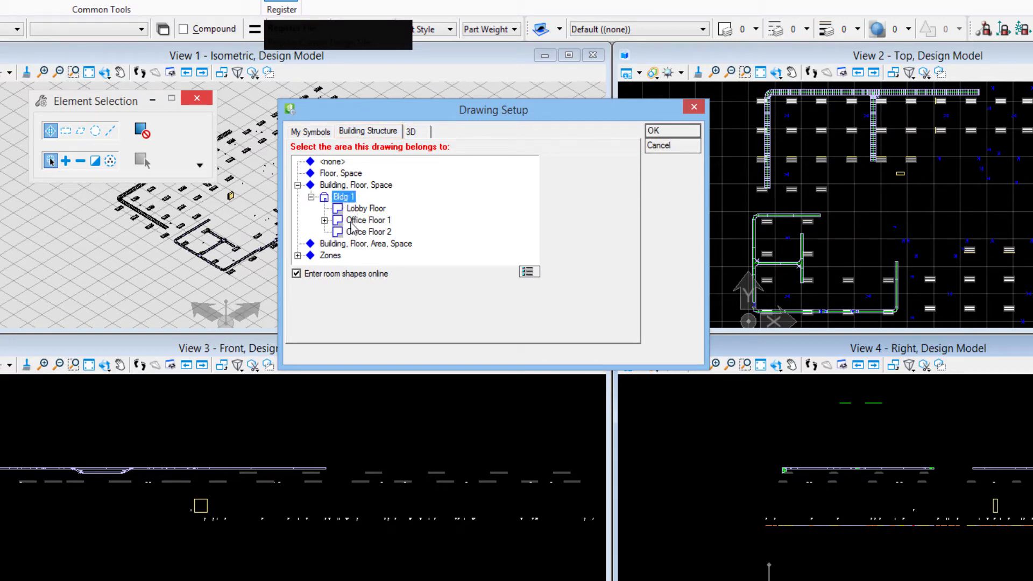
{"action": "left_click", "coordinate": [368, 222]}
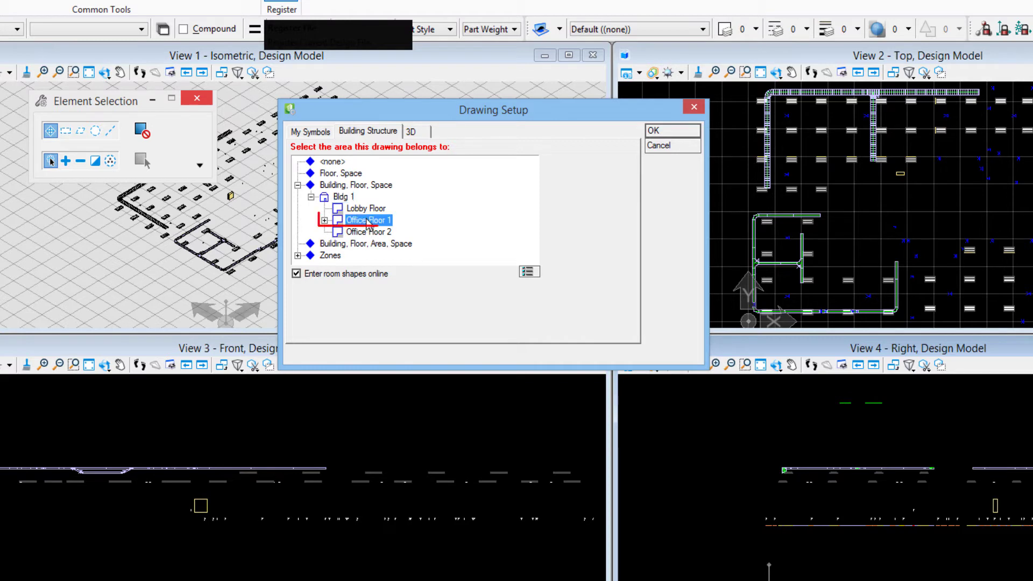
{"action": "left_click", "coordinate": [412, 131]}
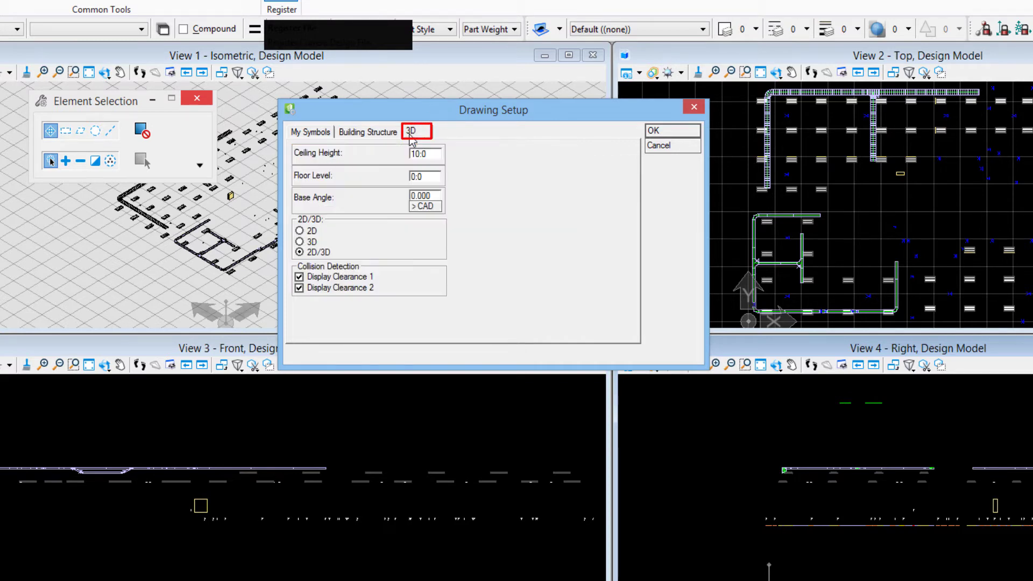
{"action": "left_click", "coordinate": [665, 131]}
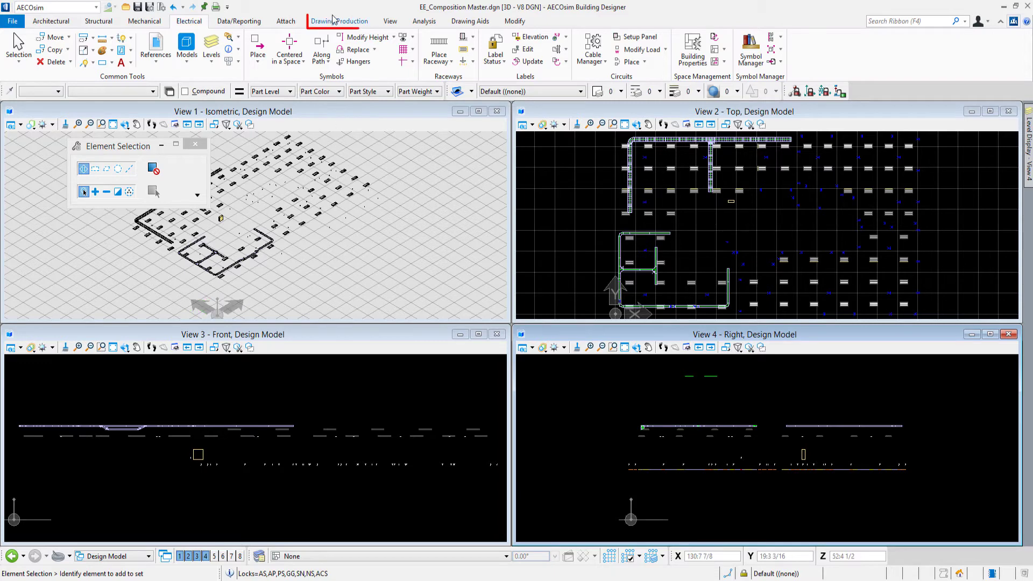
Expand the Discipline Master Electrical references and widen the list with the Layout 1 columns.
{"action": "left_click", "coordinate": [153, 45]}
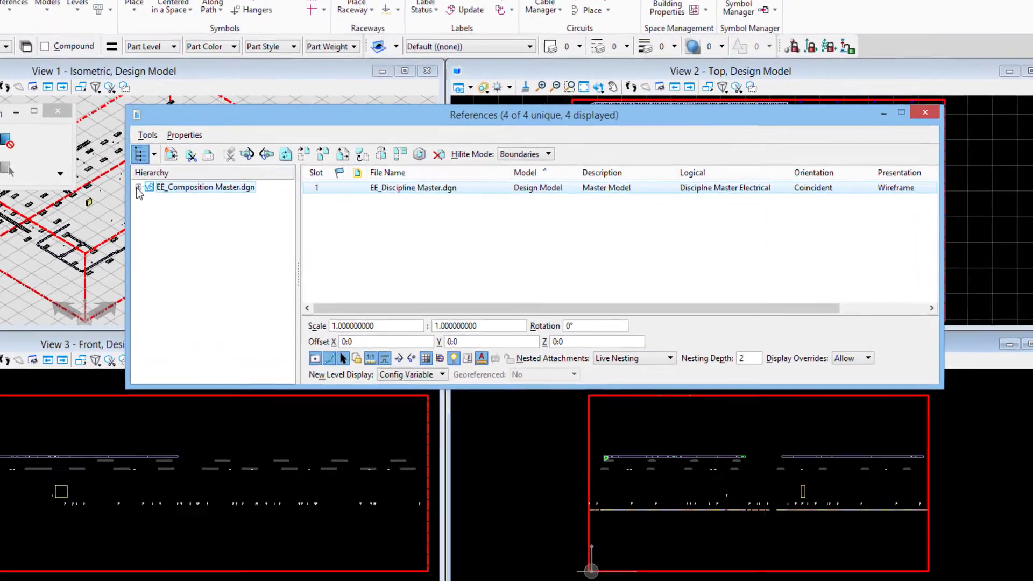
{"action": "left_click", "coordinate": [261, 206]}
{"action": "left_click", "coordinate": [200, 198]}
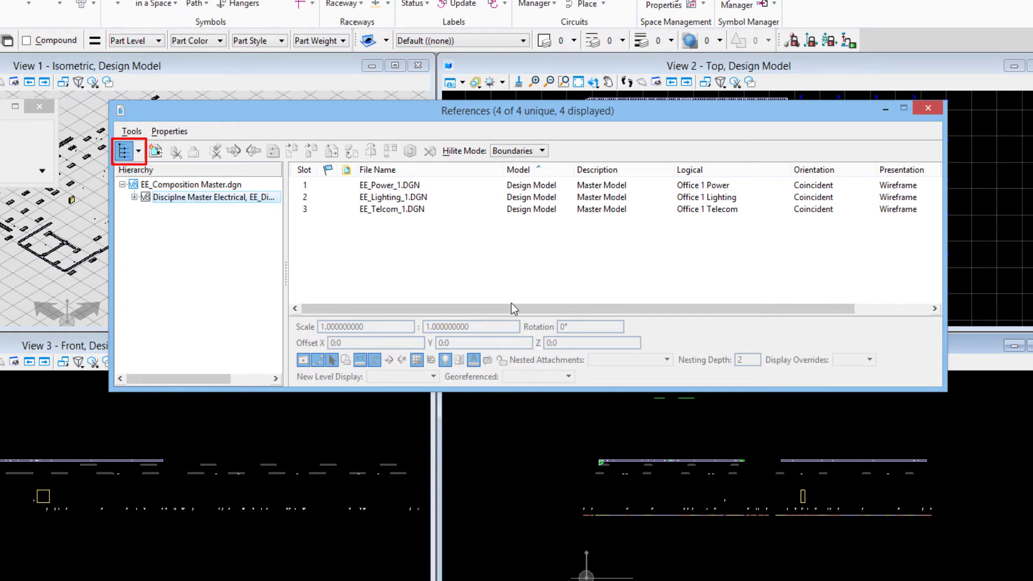
{"action": "left_click_drag", "start_coordinate": [511, 308], "coordinate": [872, 243]}
{"action": "left_click_drag", "start_coordinate": [943, 219], "coordinate": [959, 220]}
{"action": "right_click", "coordinate": [477, 169]}
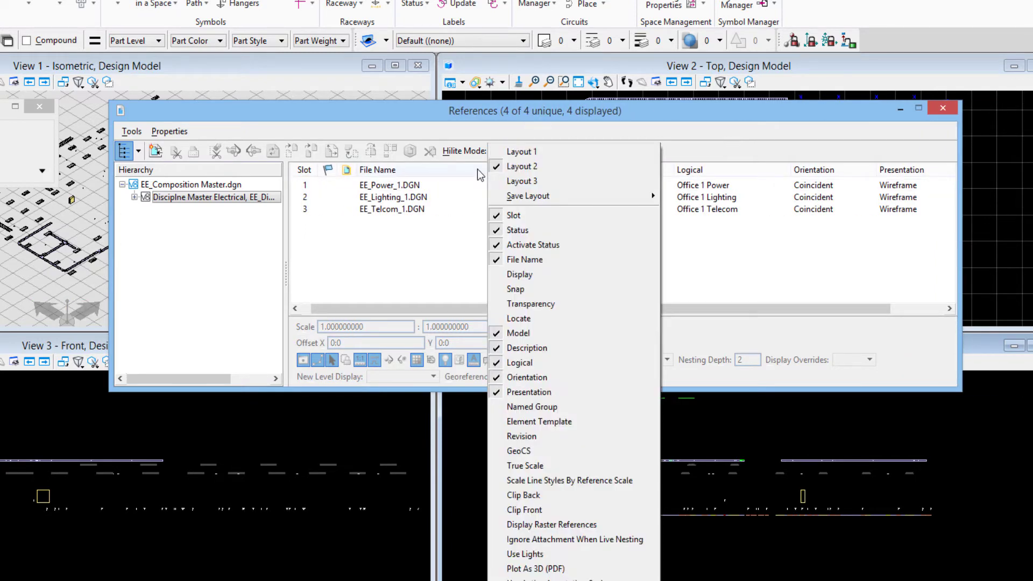
{"action": "left_click", "coordinate": [535, 152]}
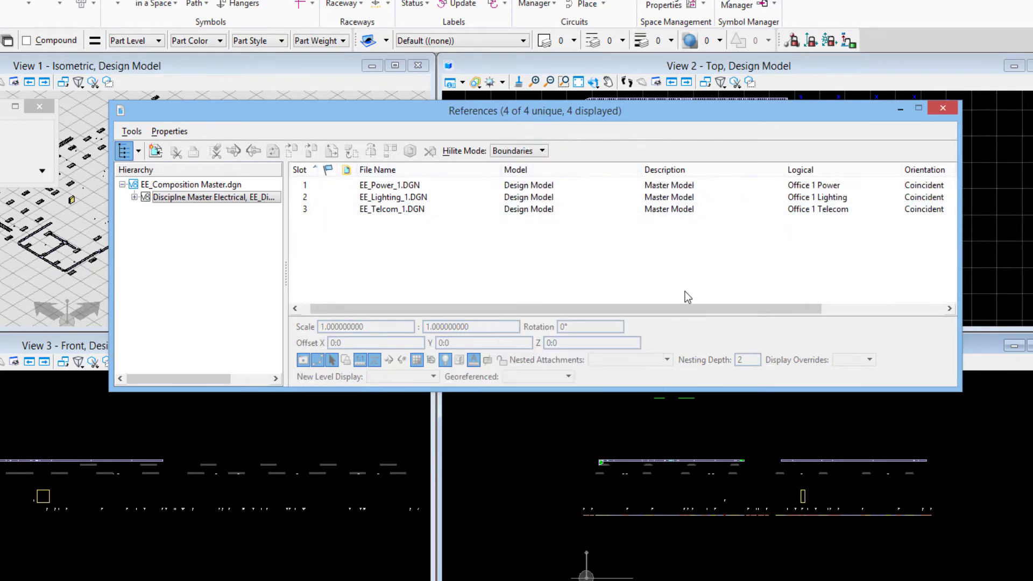
{"action": "left_click_drag", "start_coordinate": [685, 311], "coordinate": [808, 311]}
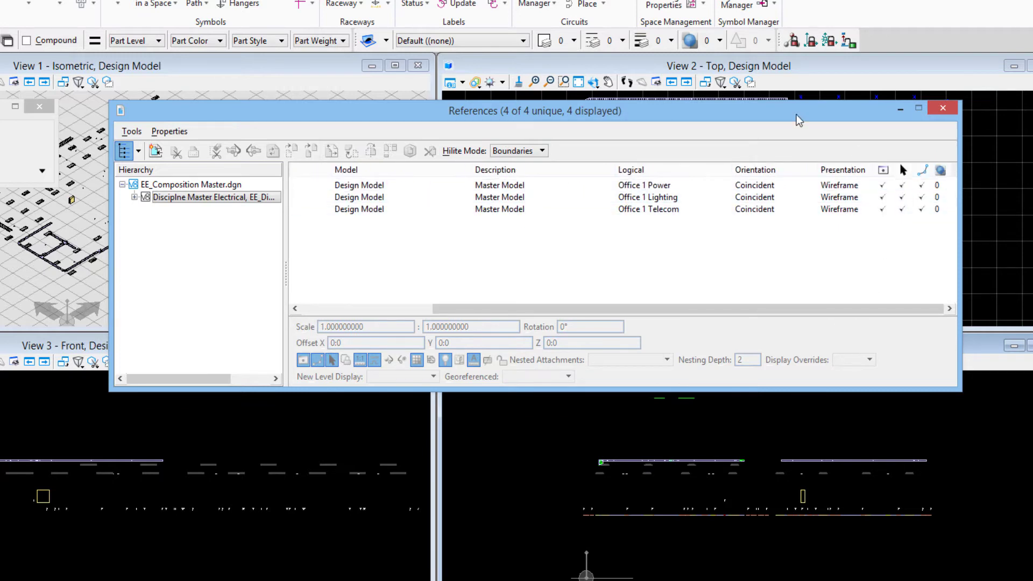
{"action": "right_click", "coordinate": [715, 168]}
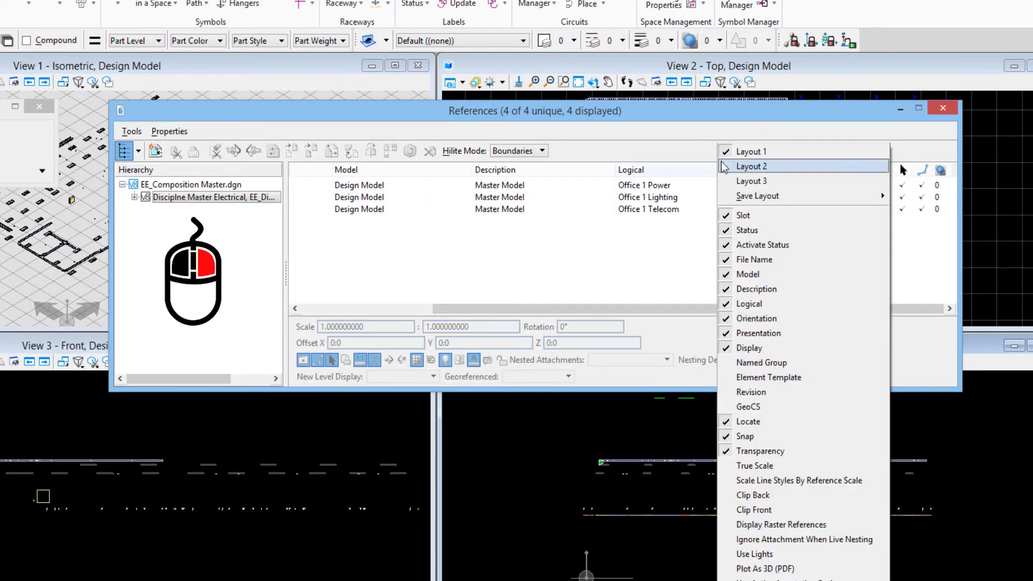
{"action": "left_click", "coordinate": [684, 249]}
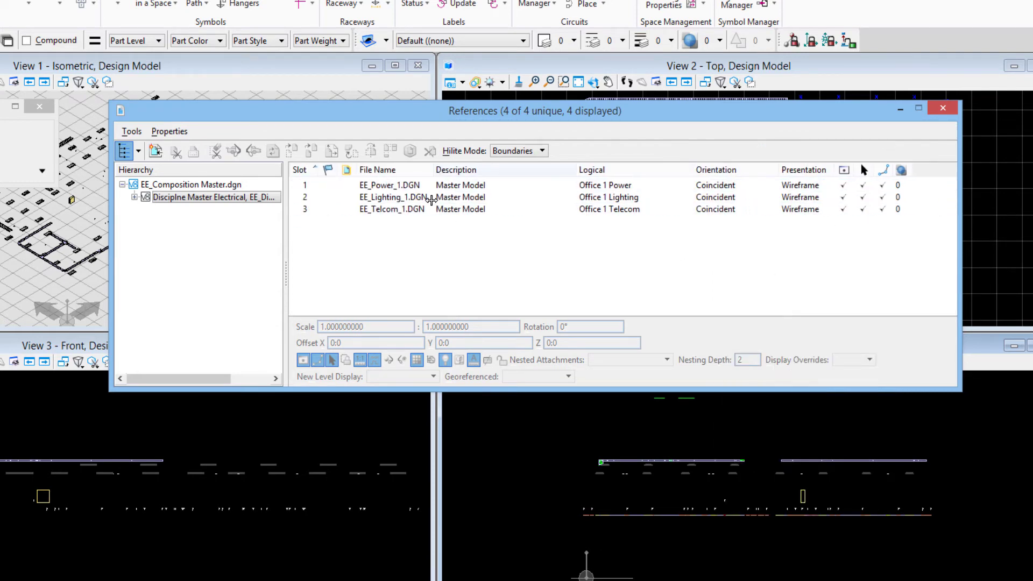
Turn off display of EE_Power_1 and EE_Telcom_1 and close References.
{"action": "left_click", "coordinate": [859, 185]}
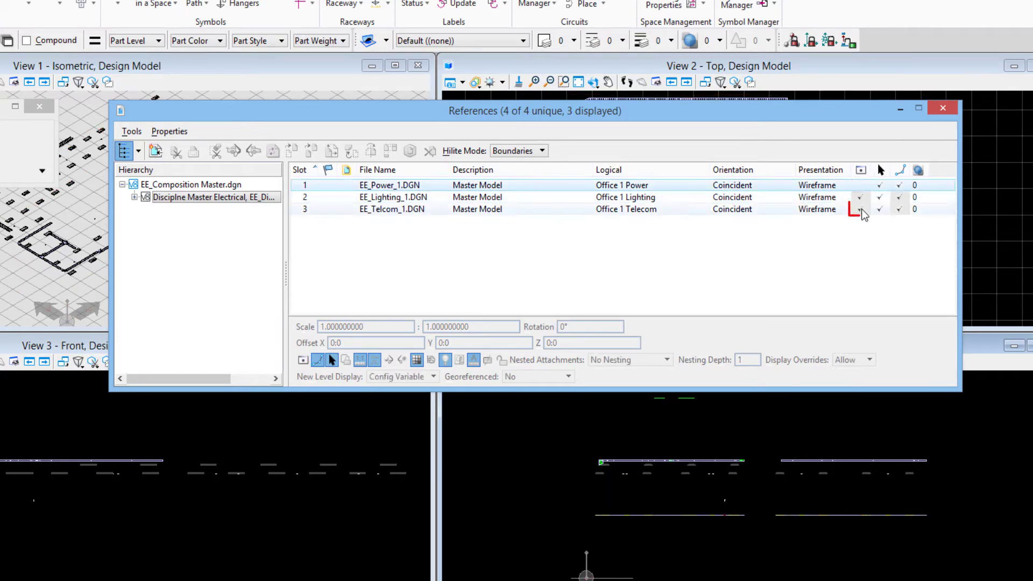
{"action": "left_click", "coordinate": [860, 209]}
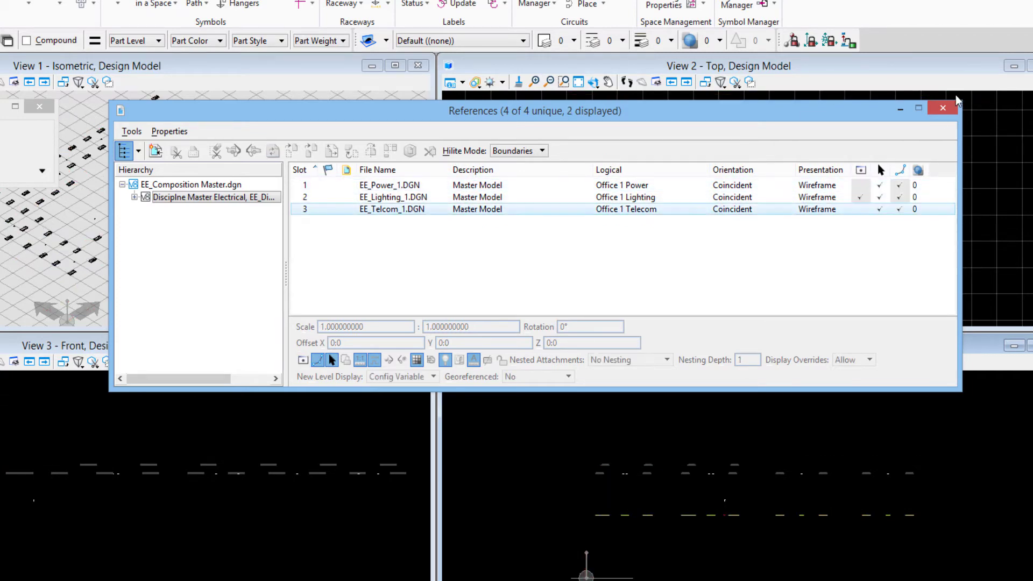
{"action": "left_click", "coordinate": [948, 110]}
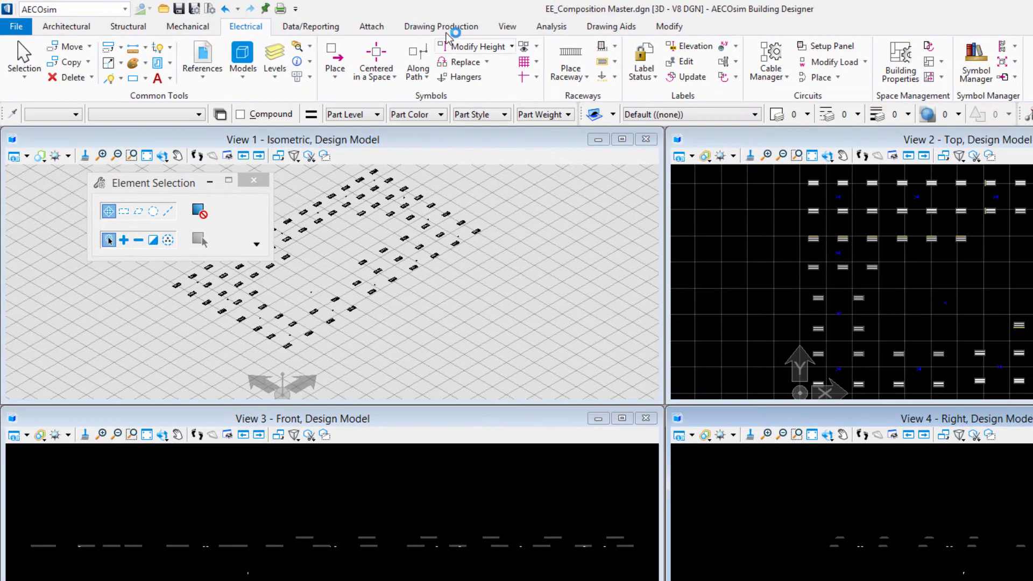
Start a new Plan on the Drawing Production tab using the Elec - Lighting Plan seed.
{"action": "left_click", "coordinate": [446, 31]}
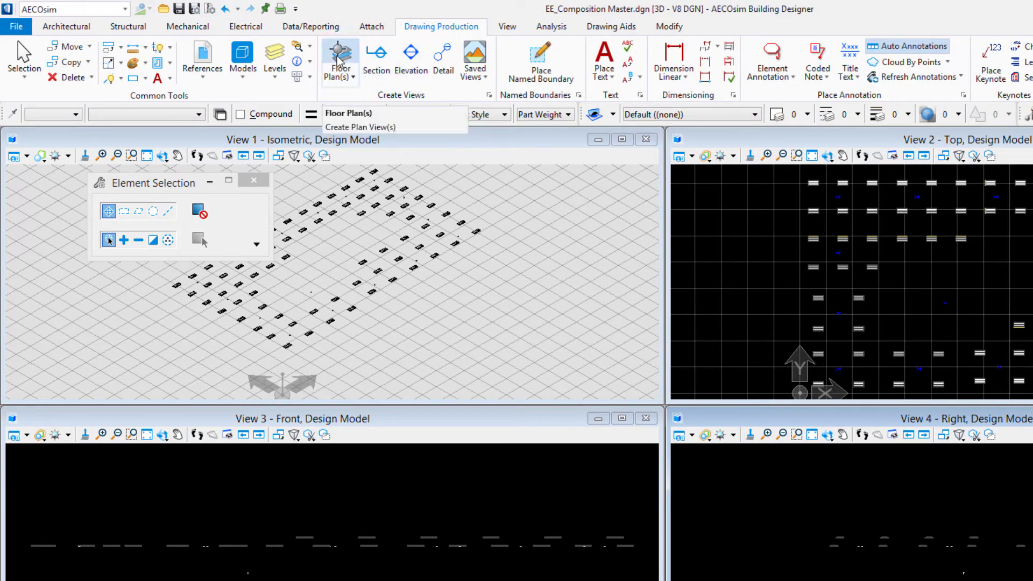
{"action": "left_click", "coordinate": [354, 78]}
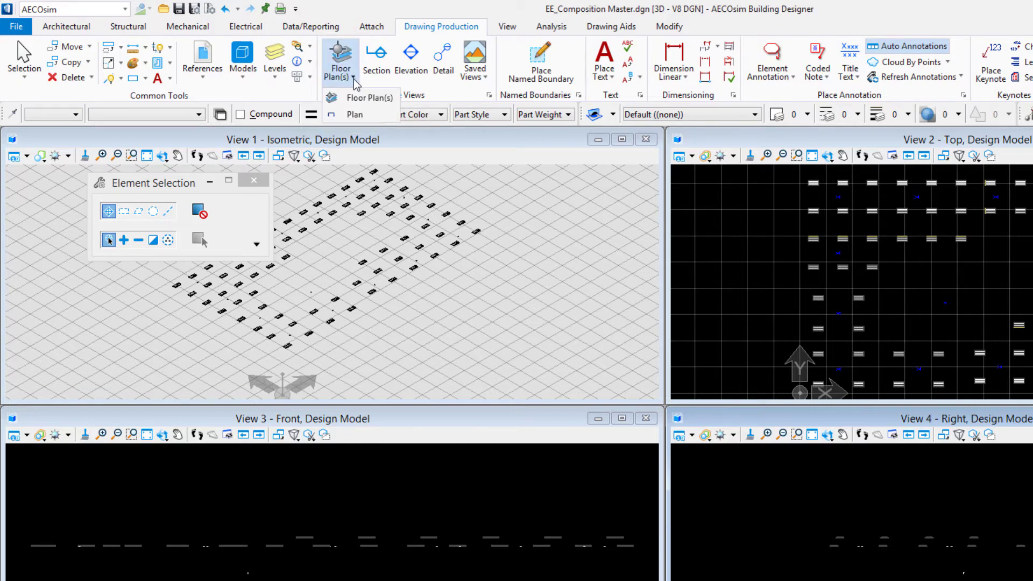
{"action": "left_click", "coordinate": [369, 97]}
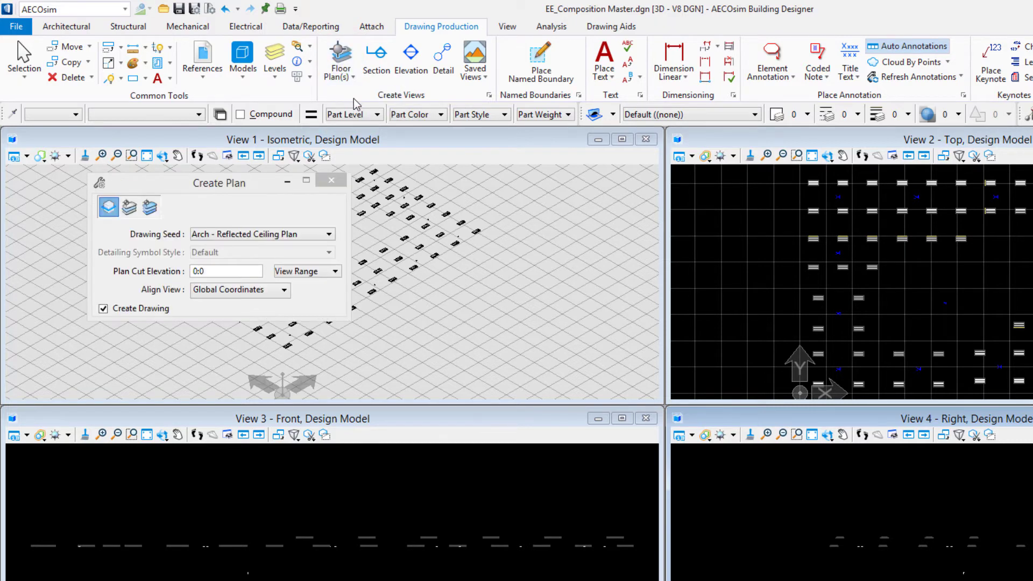
{"action": "left_click", "coordinate": [204, 185]}
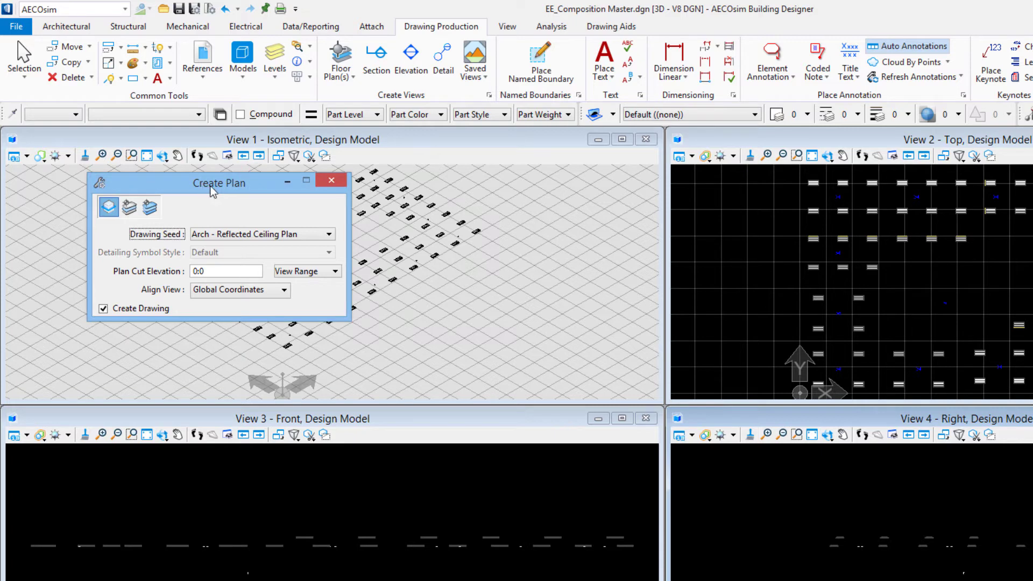
{"action": "left_click", "coordinate": [214, 236]}
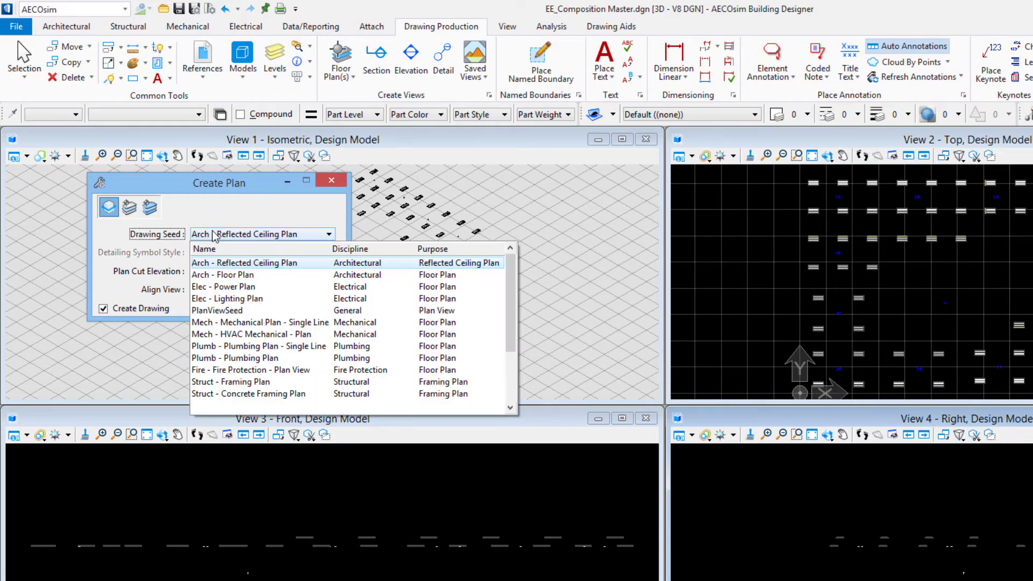
{"action": "left_click", "coordinate": [226, 299]}
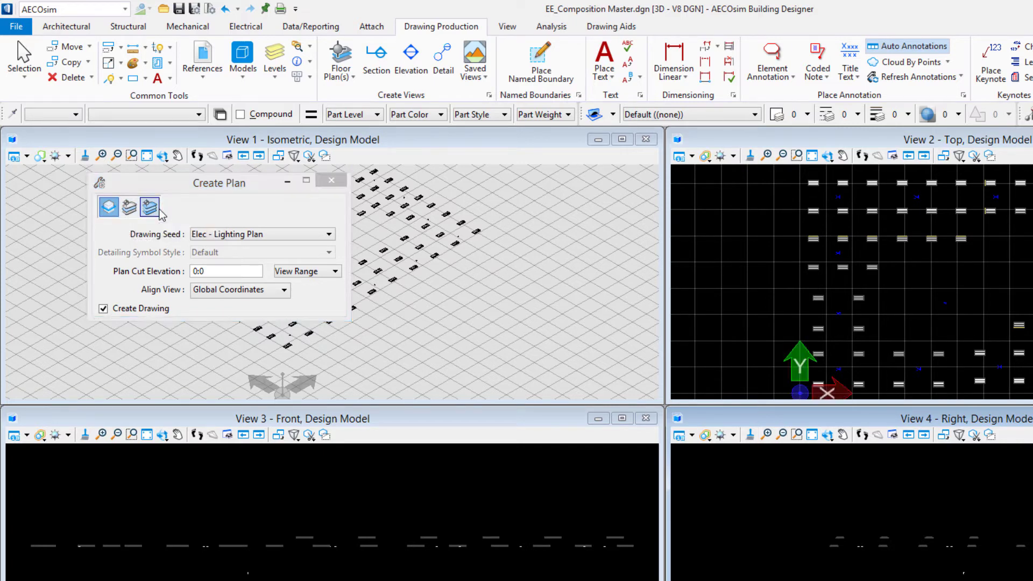
Switch the plan to by-floor creation and choose OFFICE FLOOR 1.
{"action": "left_click", "coordinate": [129, 210]}
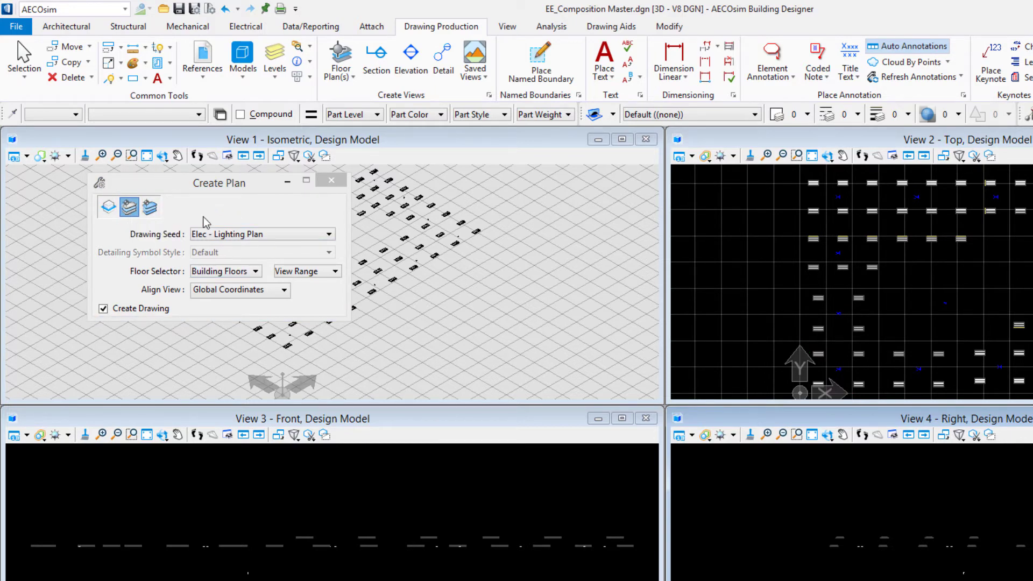
{"action": "left_click", "coordinate": [207, 271]}
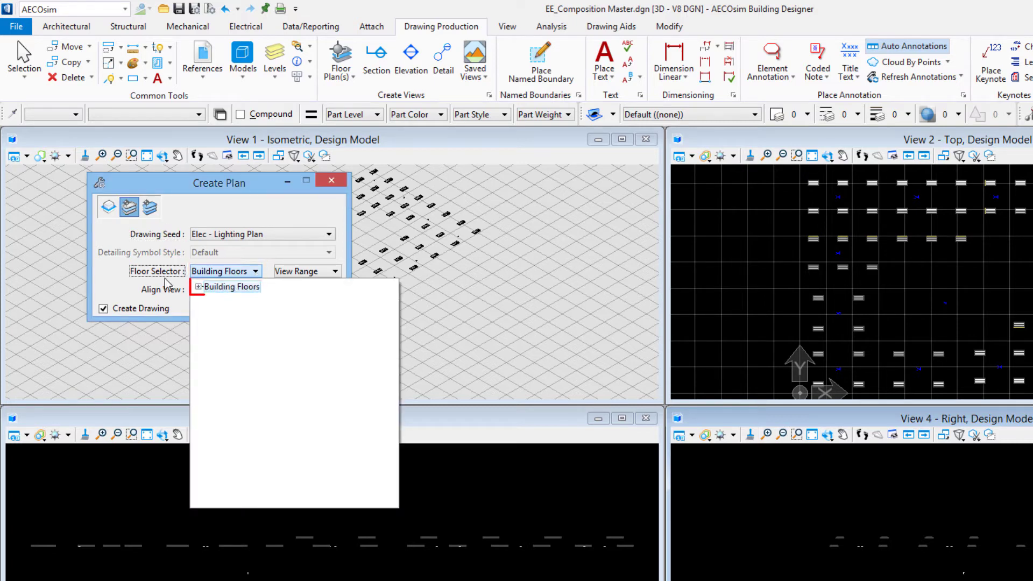
{"action": "left_click", "coordinate": [198, 287]}
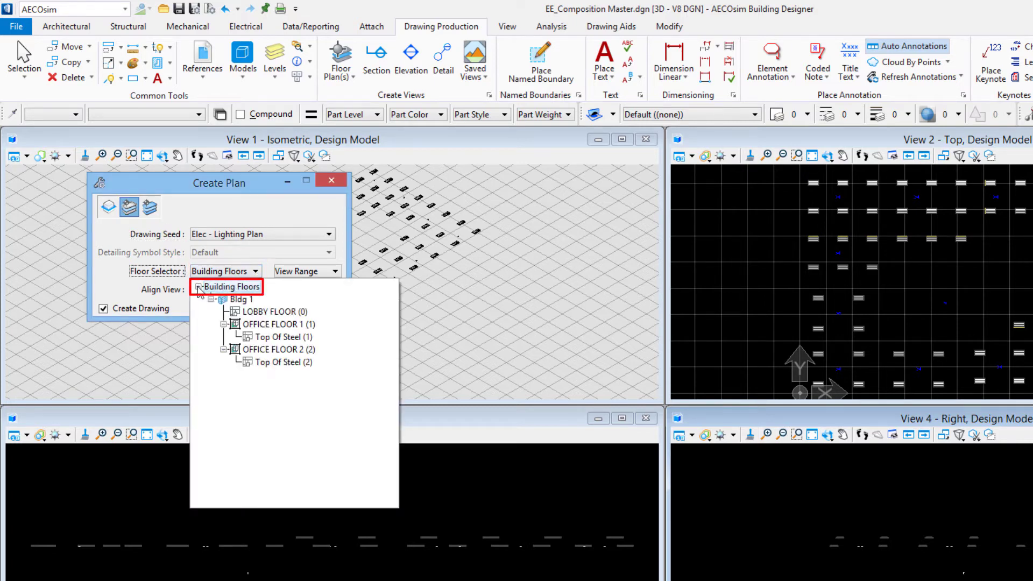
{"action": "left_click", "coordinate": [274, 324]}
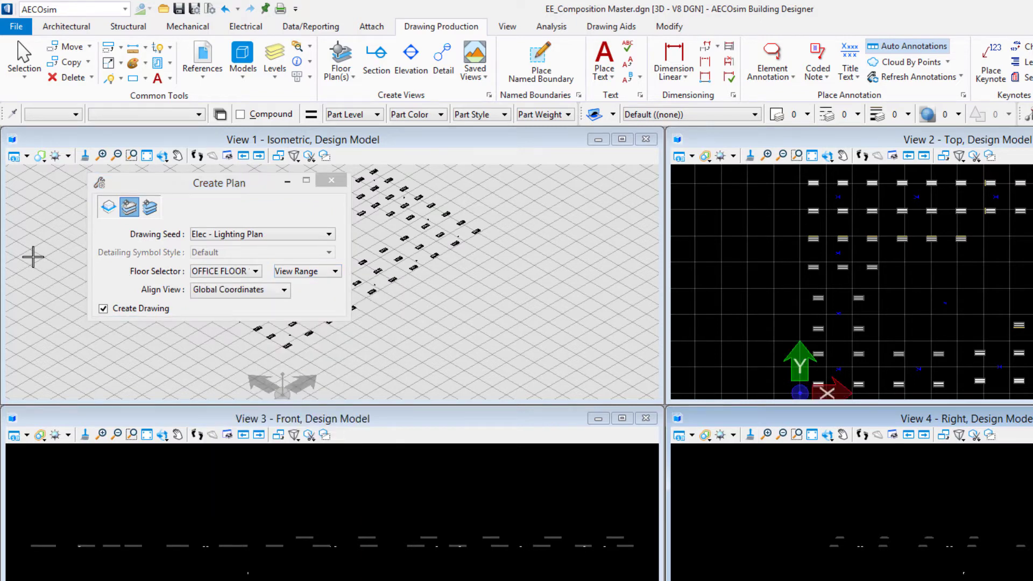
Take the view range from the drawing template and change the Forward value from 15:0 to 14:0.
{"action": "left_click", "coordinate": [321, 273]}
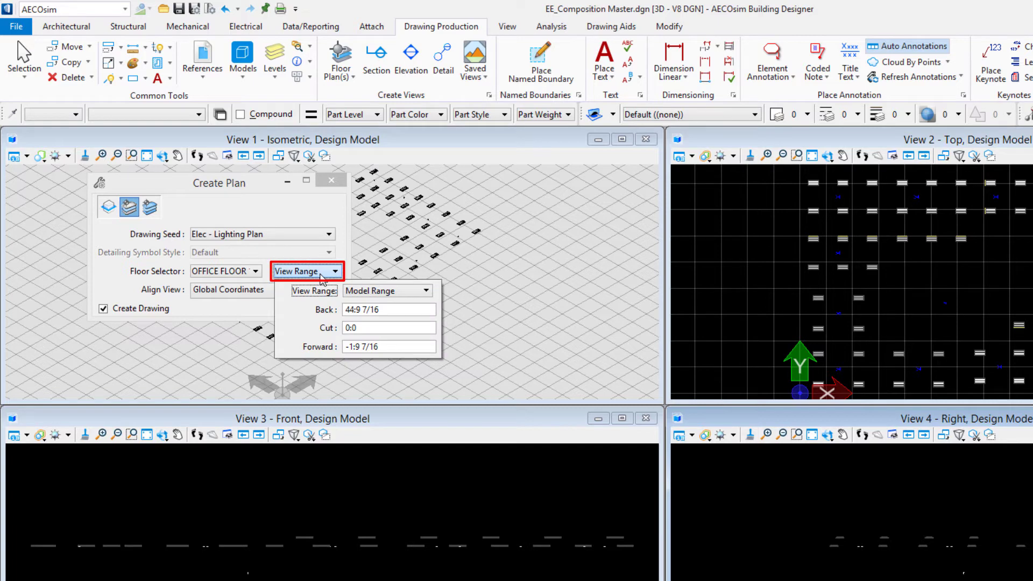
{"action": "left_click", "coordinate": [397, 296]}
{"action": "left_click", "coordinate": [393, 303]}
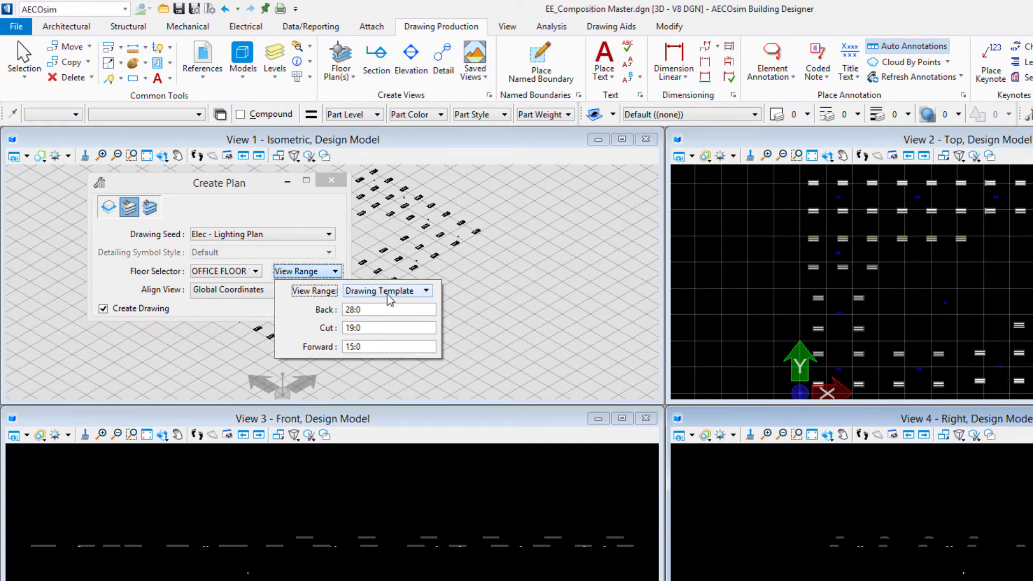
{"action": "left_click", "coordinate": [363, 331]}
{"action": "left_click_drag", "start_coordinate": [364, 335], "coordinate": [340, 338]}
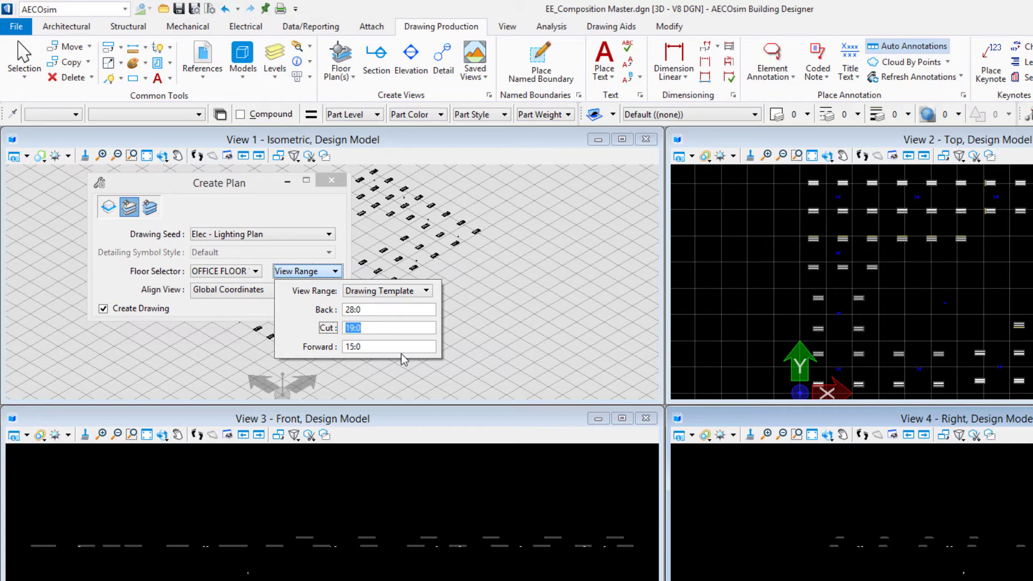
{"action": "key", "text": "Tab"}
{"action": "left_click_drag", "start_coordinate": [371, 353], "coordinate": [326, 355]}
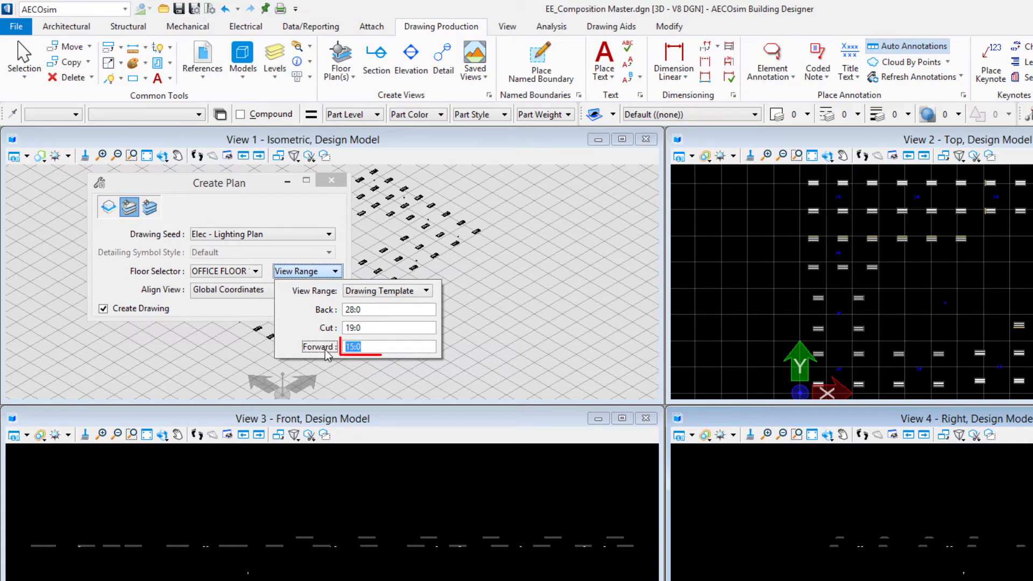
{"action": "key", "text": "BackSpace"}
{"action": "type", "text": "14"}
{"action": "key", "text": "Tab"}
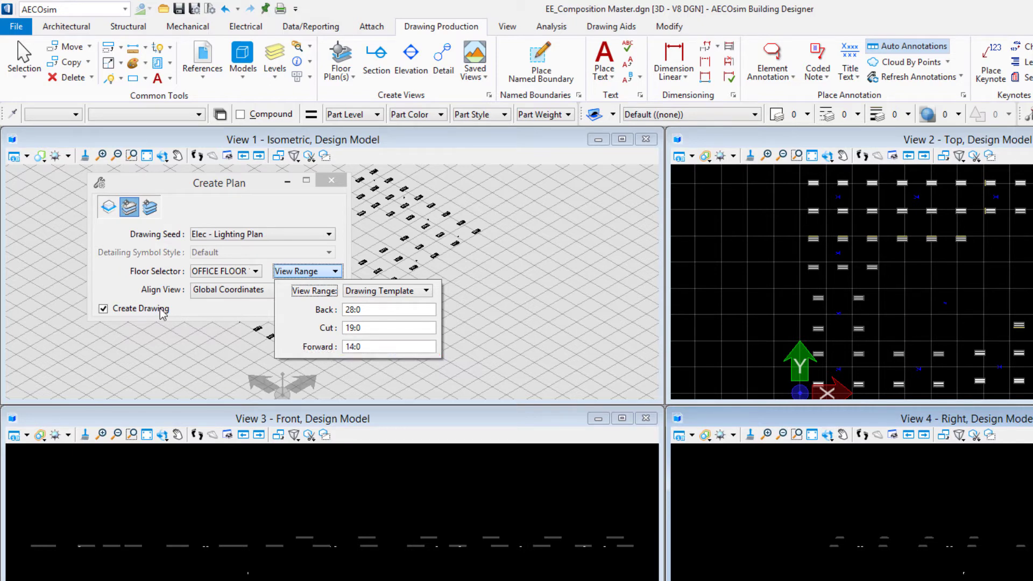
{"action": "left_click", "coordinate": [232, 317]}
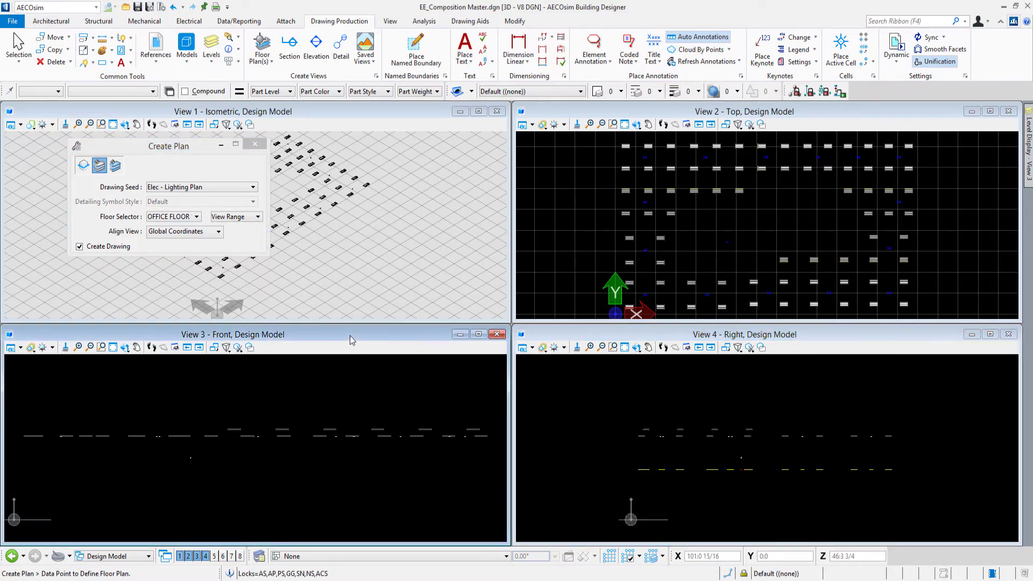
Place the plan location, name the drawing OFFICE FLOOR 1 LIGHTING PLAN, and enable a drawing-model file.
{"action": "left_click", "coordinate": [237, 406]}
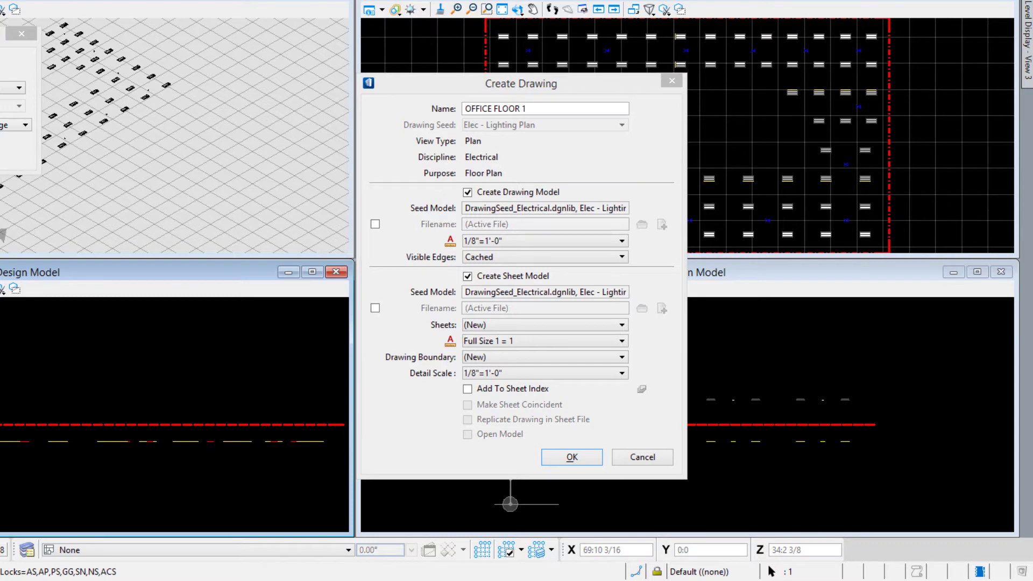
{"action": "left_click_drag", "start_coordinate": [464, 86], "coordinate": [371, 64]}
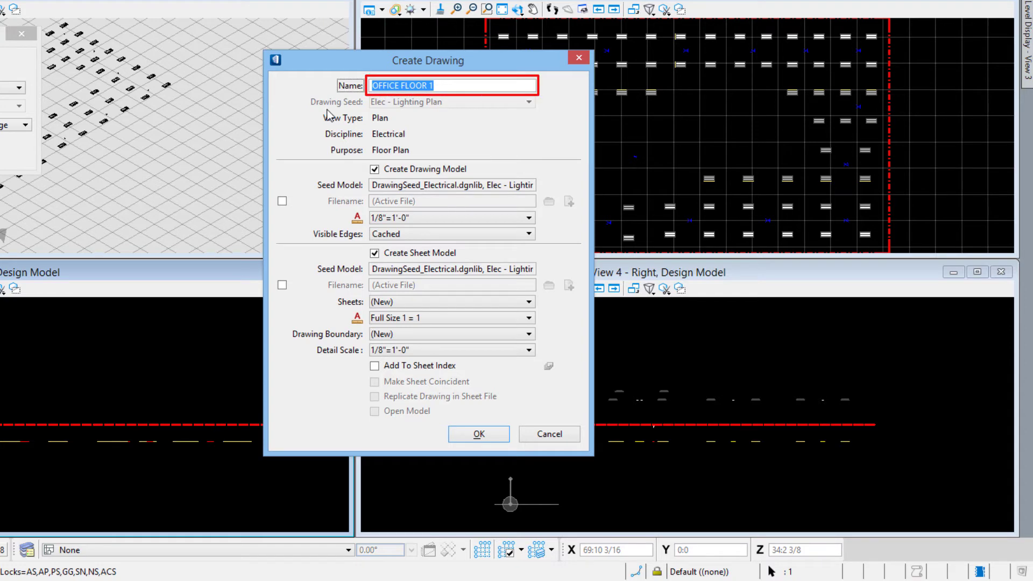
{"action": "key", "text": "End"}
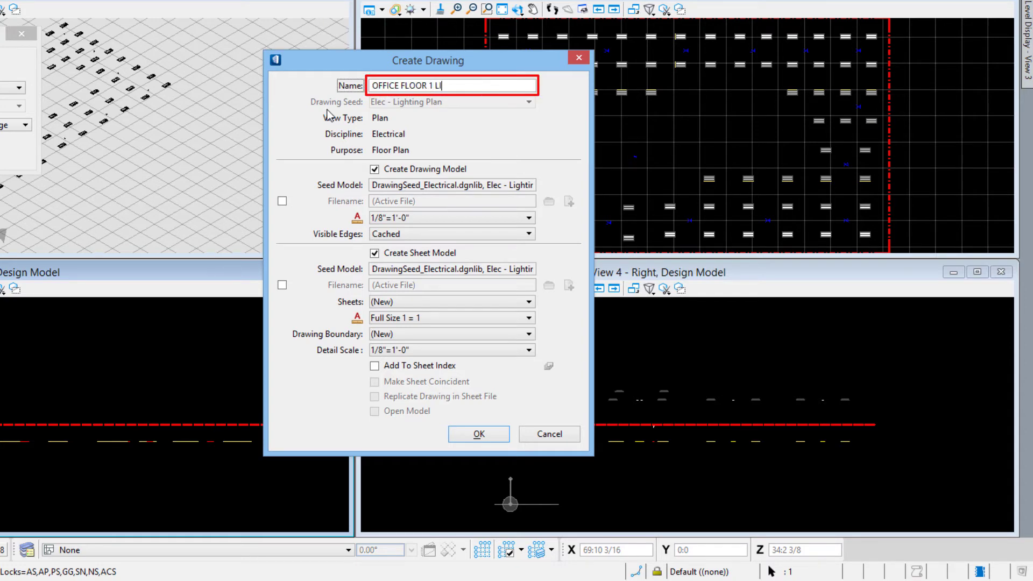
{"action": "type", "text": "LIGHTING PLAN"}
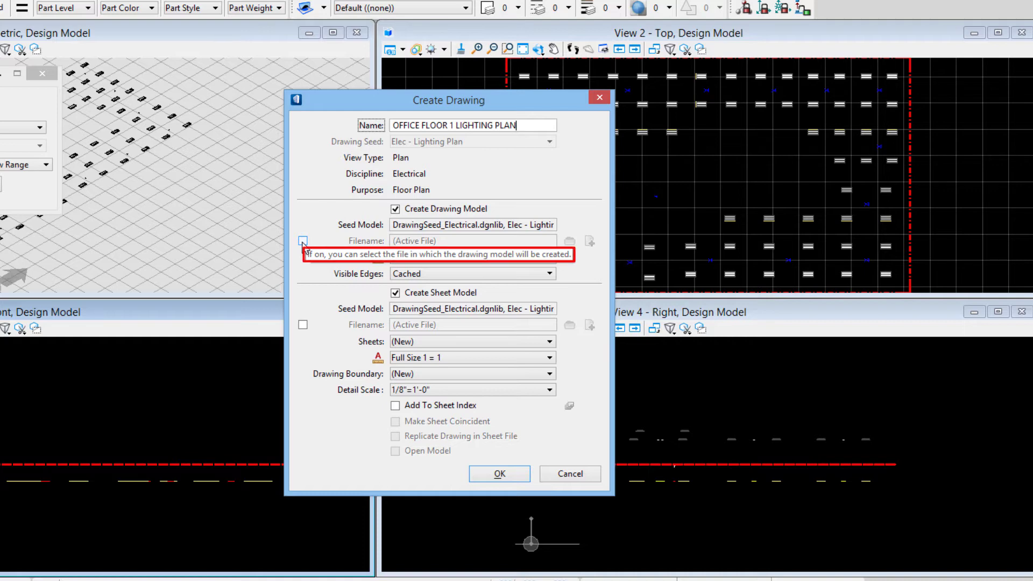
{"action": "left_click", "coordinate": [303, 242]}
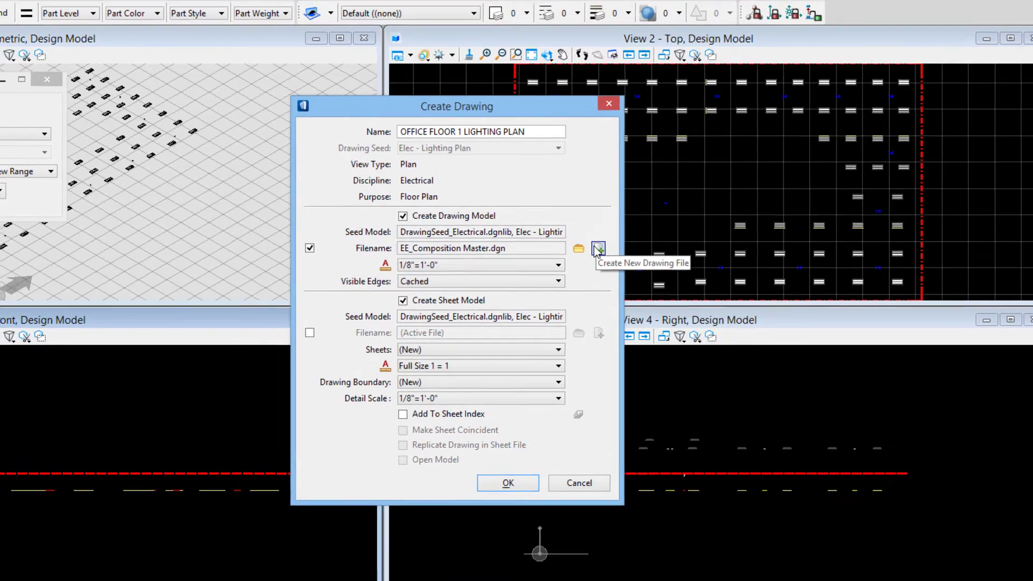
Send the drawing model to E_OfficeFloor1_Lighting Plan.dgn in Drawings, replacing the existing file.
{"action": "left_click", "coordinate": [588, 241]}
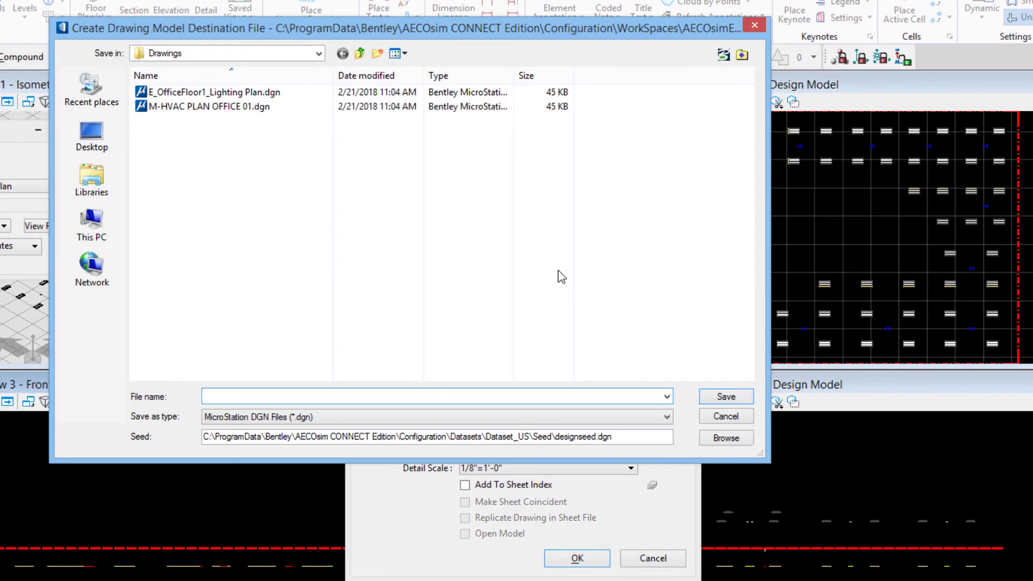
{"action": "left_click_drag", "start_coordinate": [769, 201], "coordinate": [805, 205]}
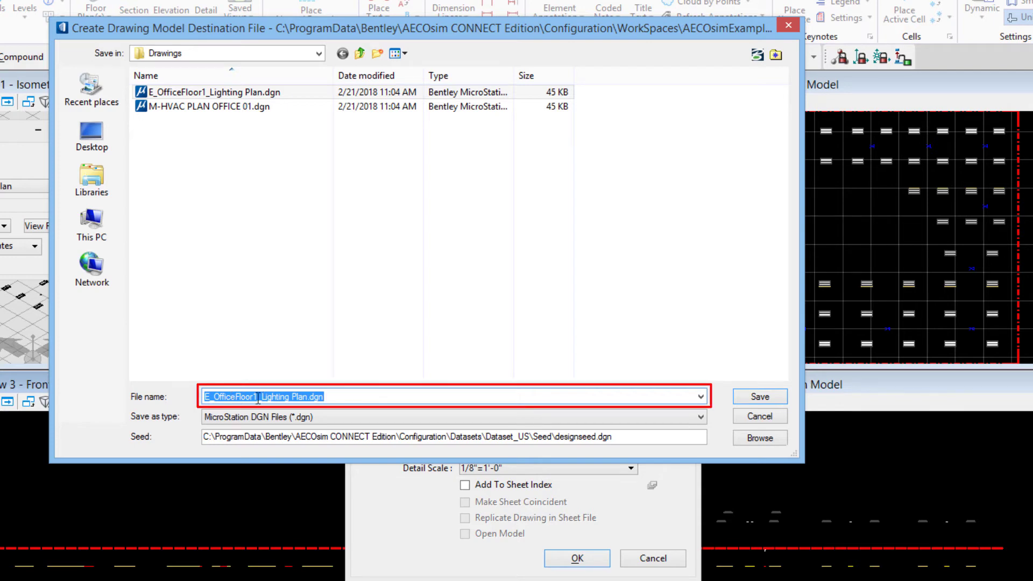
{"action": "left_click", "coordinate": [264, 99]}
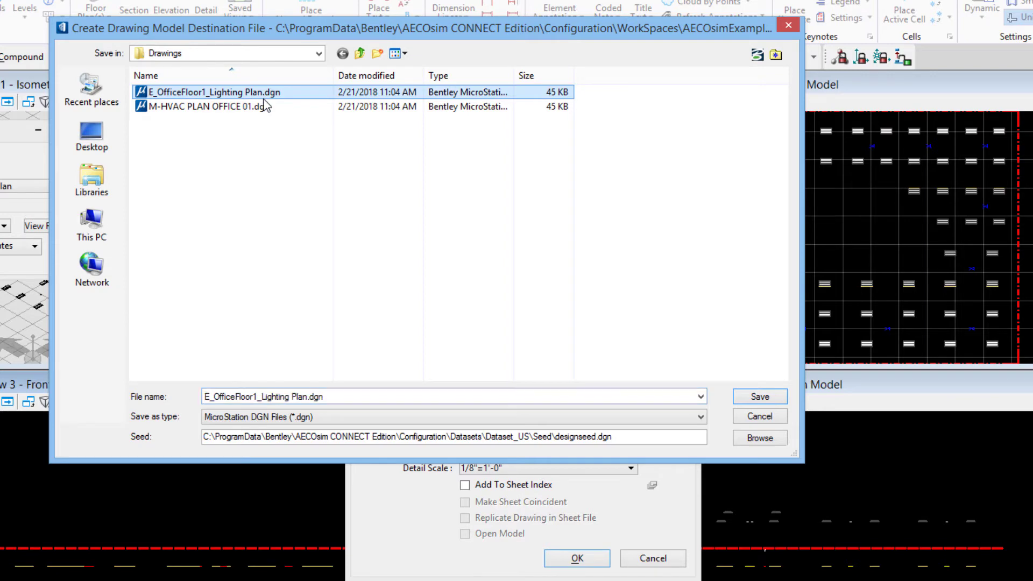
{"action": "left_click", "coordinate": [759, 397]}
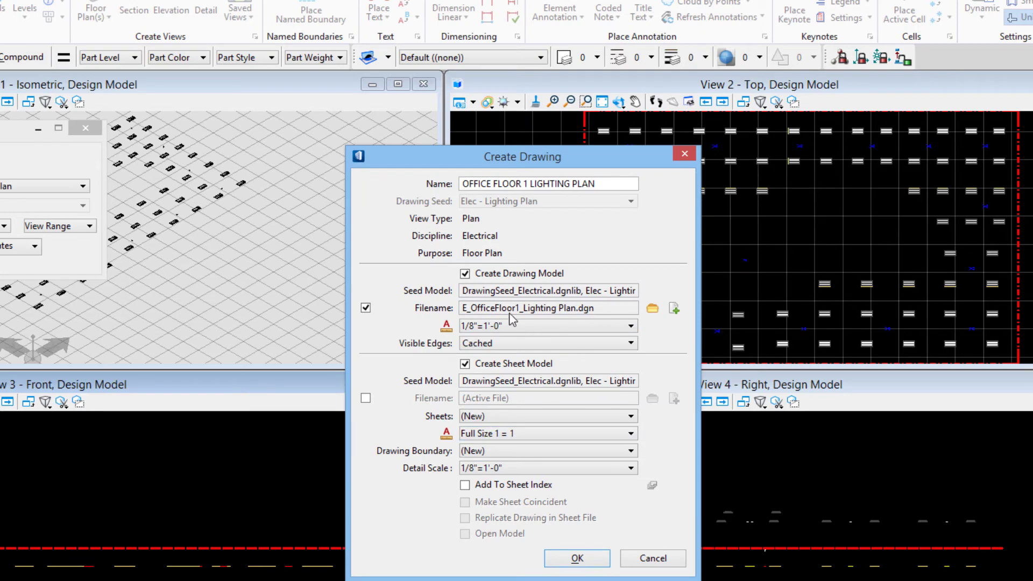
Enable a separate sheet-model file and save it as E-102.dgn, adapted from E-112.dgn.
{"action": "mouse_move", "coordinate": [503, 329]}
{"action": "left_click", "coordinate": [366, 399]}
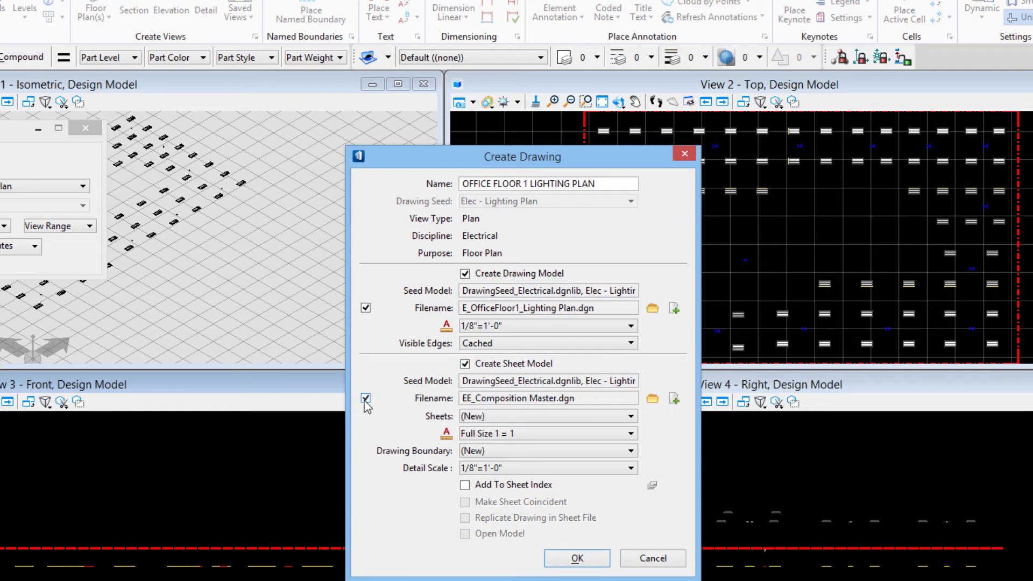
{"action": "left_click", "coordinate": [674, 399]}
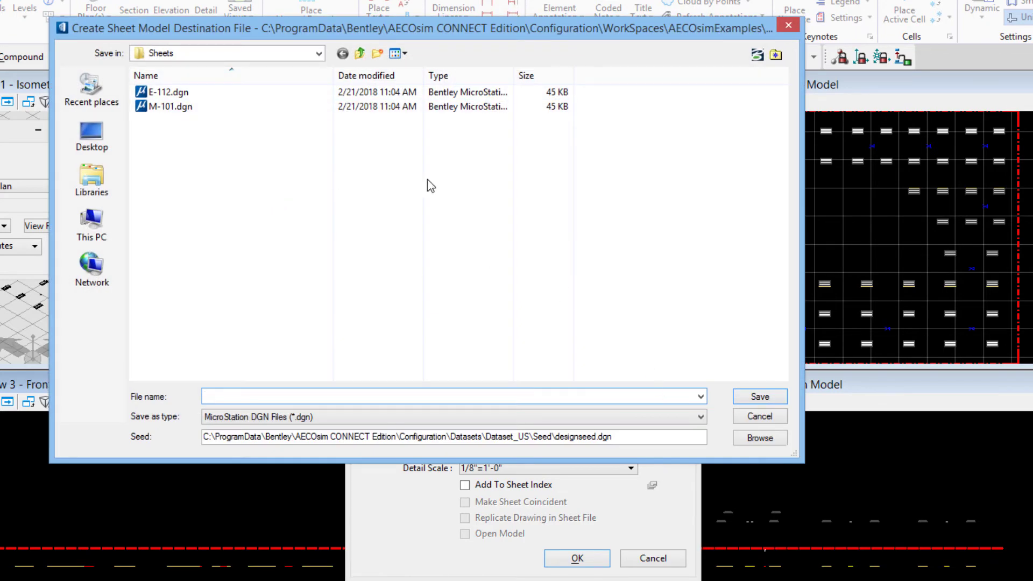
{"action": "left_click", "coordinate": [161, 92]}
{"action": "left_click", "coordinate": [211, 396]}
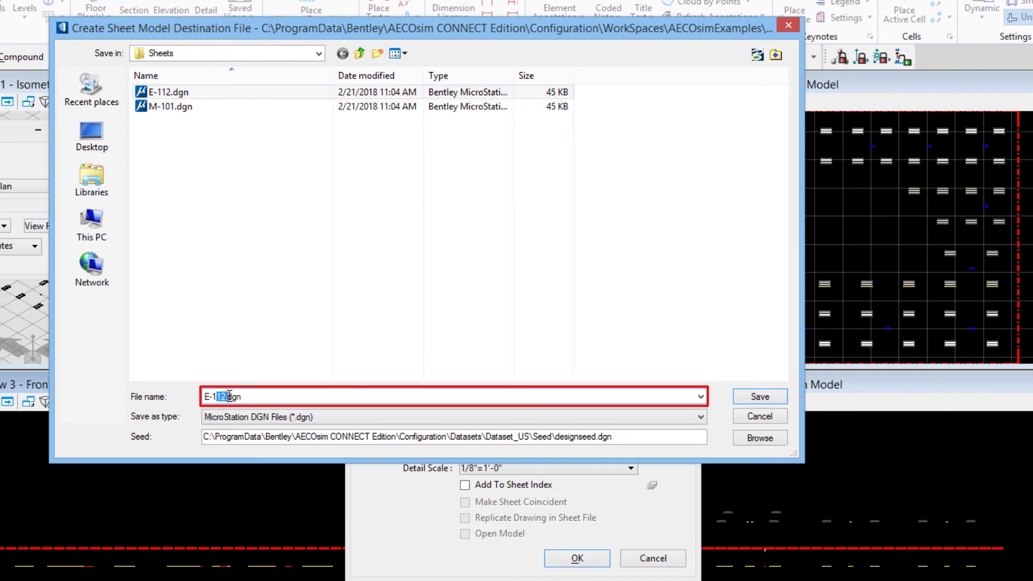
{"action": "type", "text": "02"}
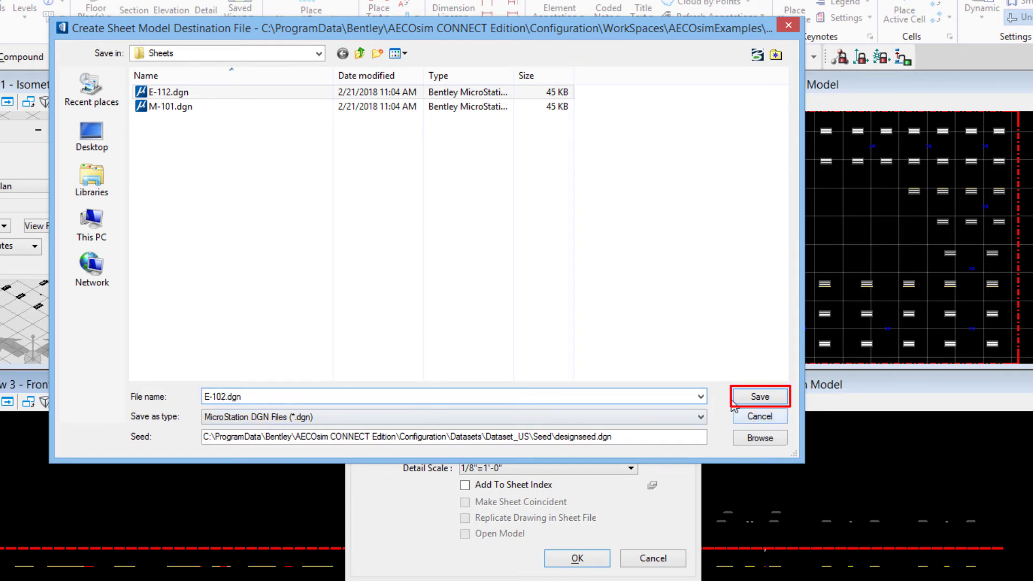
{"action": "left_click", "coordinate": [760, 396]}
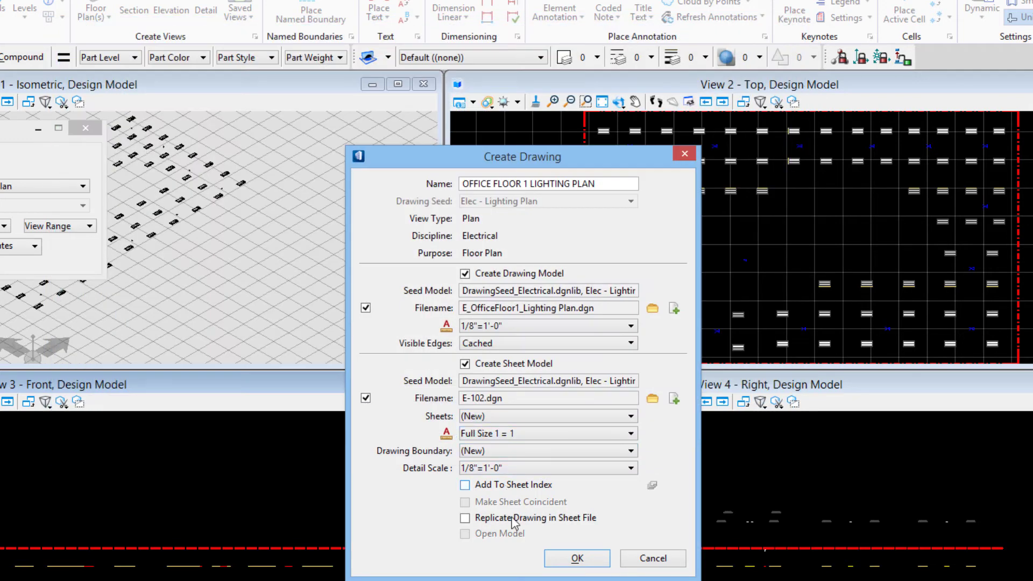
Create the lighting plan drawing with these settings and cancel the stray Zoom In.
{"action": "left_click", "coordinate": [576, 559]}
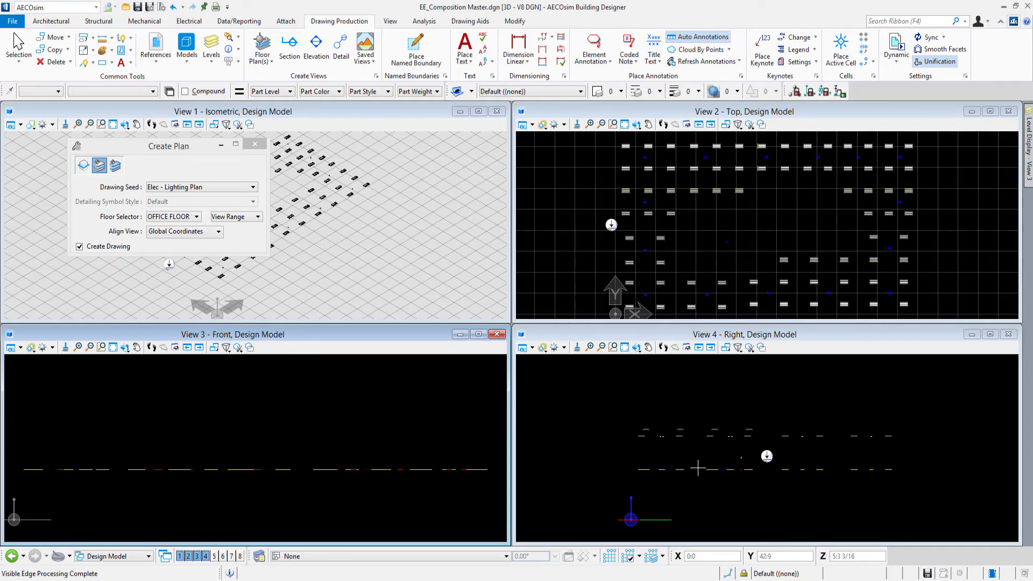
{"action": "left_click", "coordinate": [589, 347]}
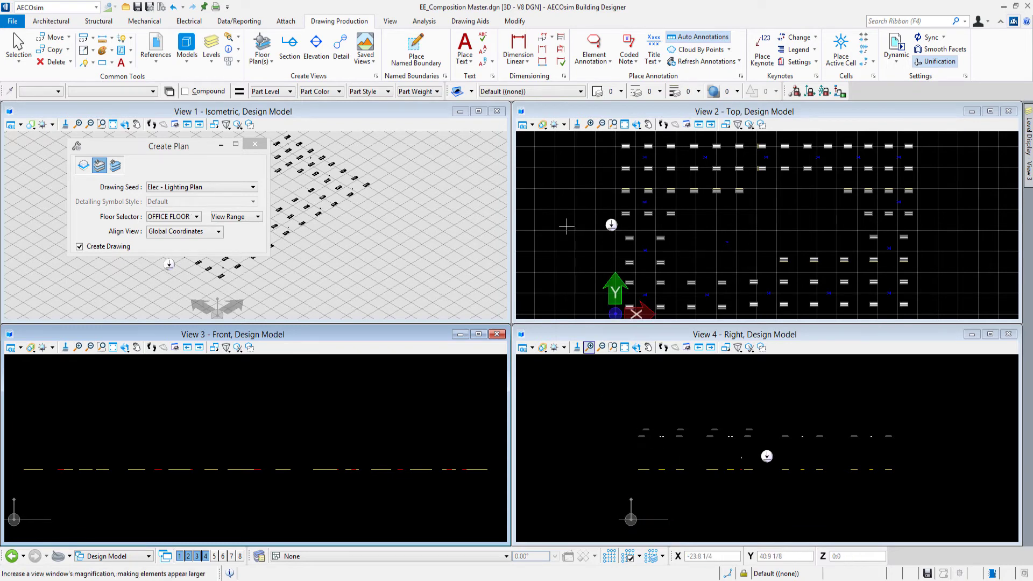
{"action": "right_click", "coordinate": [611, 224]}
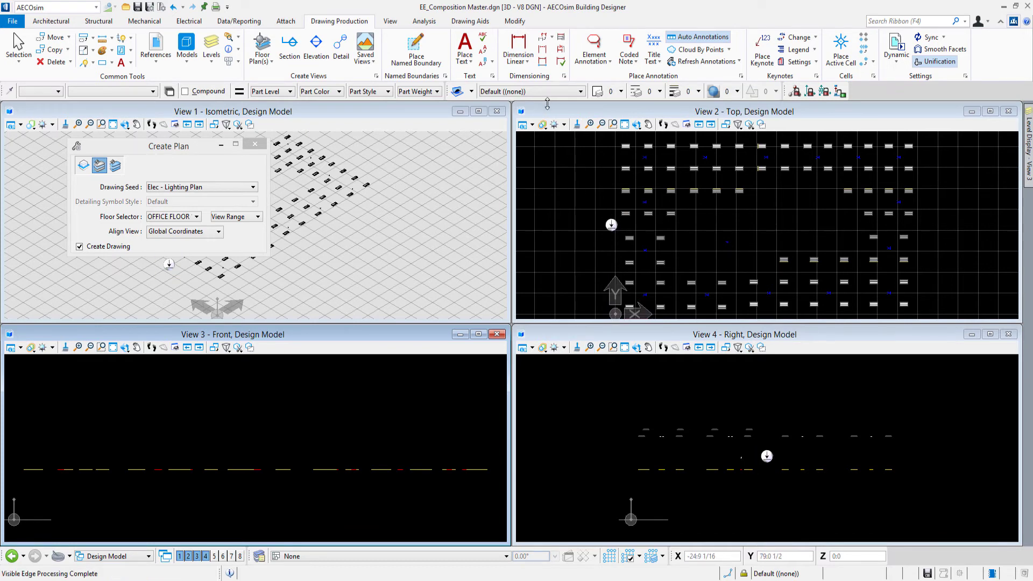
Turn on Markers in View Attributes for the top and front views.
{"action": "left_click", "coordinate": [522, 125]}
{"action": "left_click", "coordinate": [702, 269]}
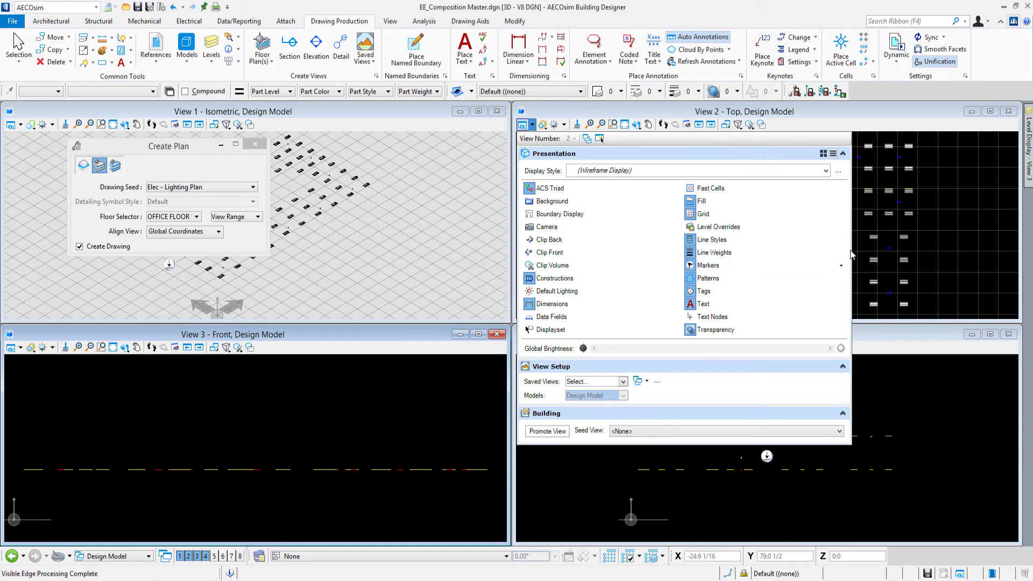
{"action": "left_click", "coordinate": [704, 267]}
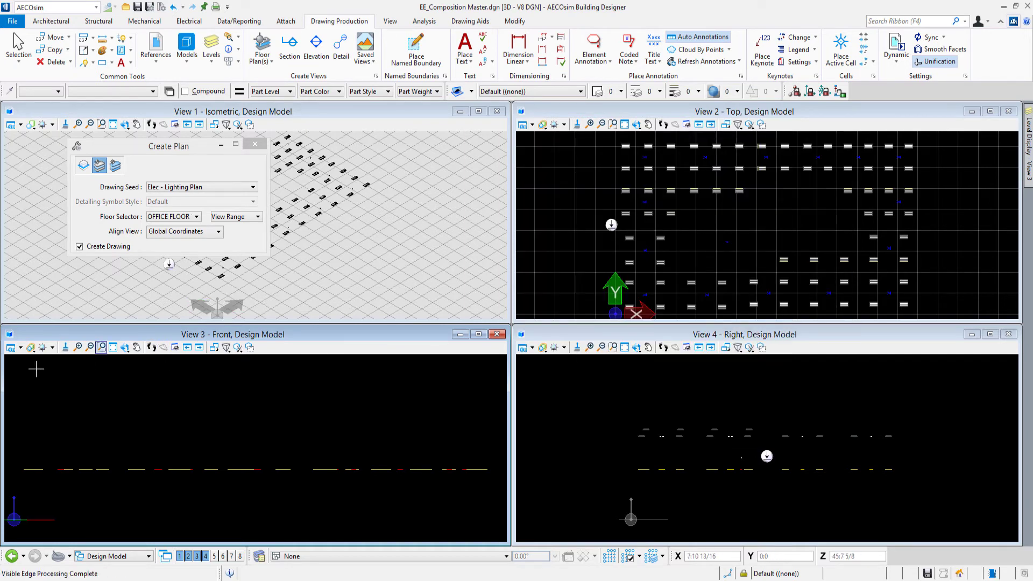
{"action": "left_click", "coordinate": [21, 350]}
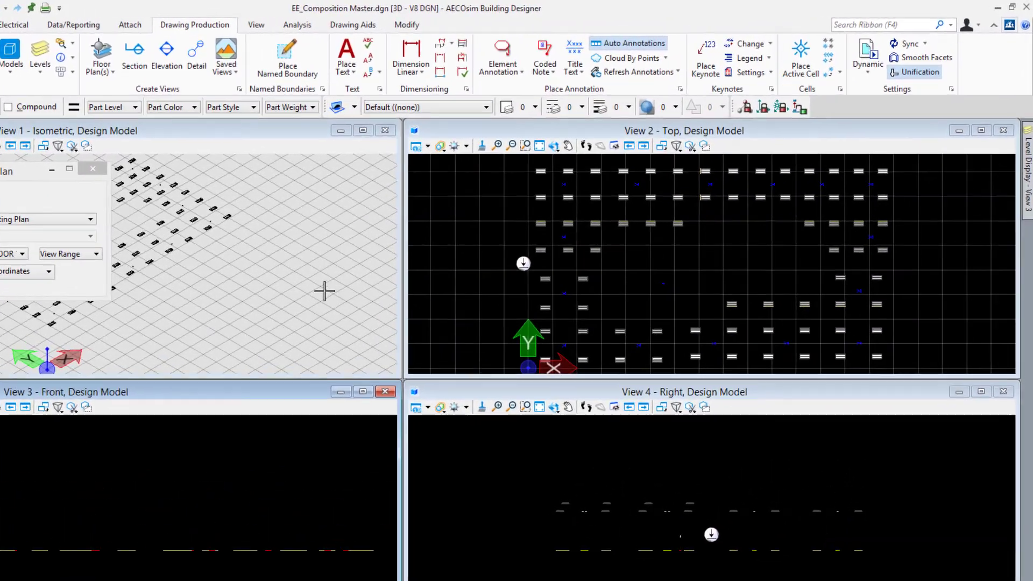
Exit the plan tool and link the OFFICE FLOOR 1 marker to E_OfficeFloor1_Lighting Plan.dgn.
{"action": "right_click", "coordinate": [460, 256]}
{"action": "left_click", "coordinate": [313, 317]}
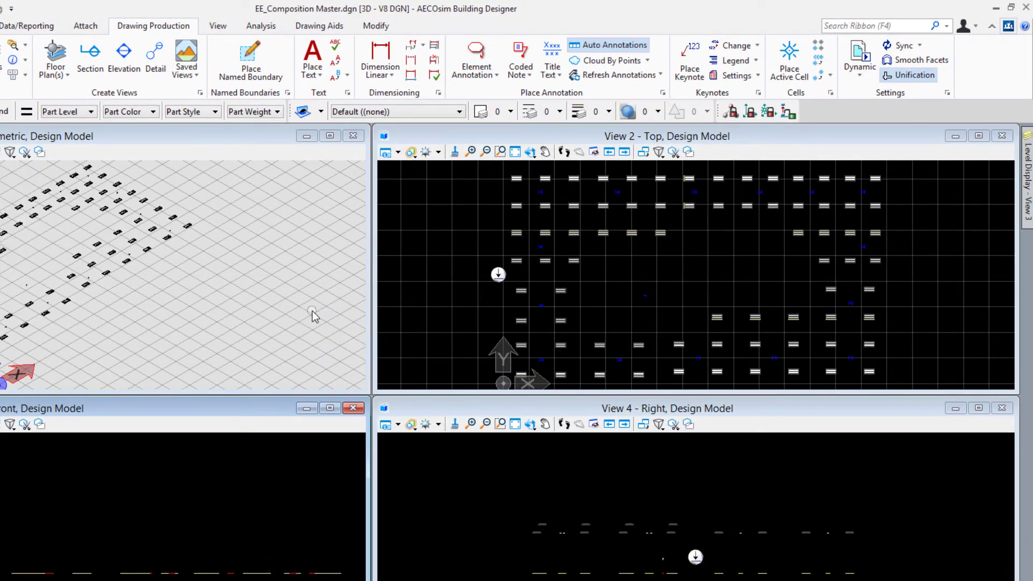
{"action": "mouse_move", "coordinate": [492, 280]}
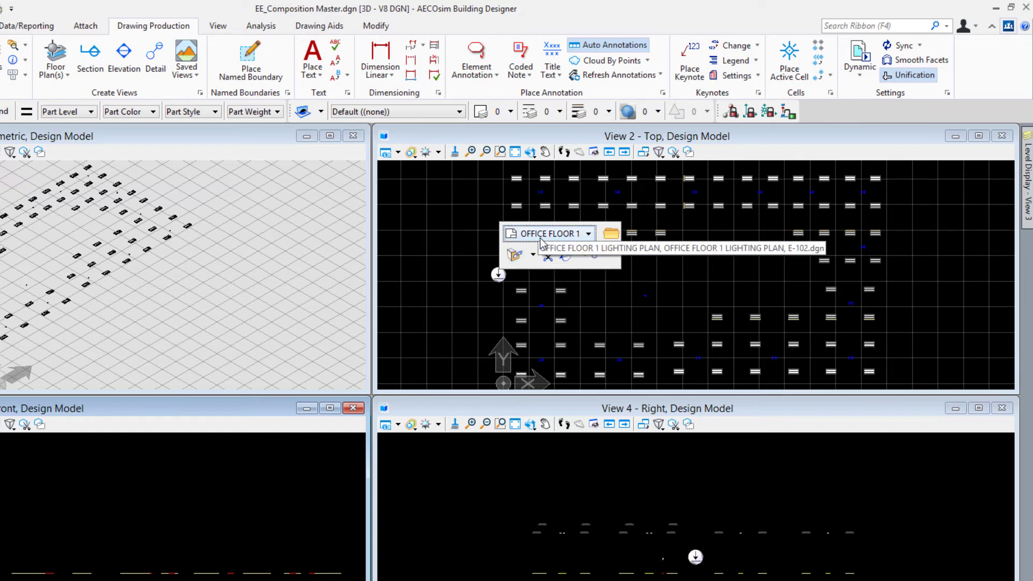
{"action": "left_click", "coordinate": [566, 238]}
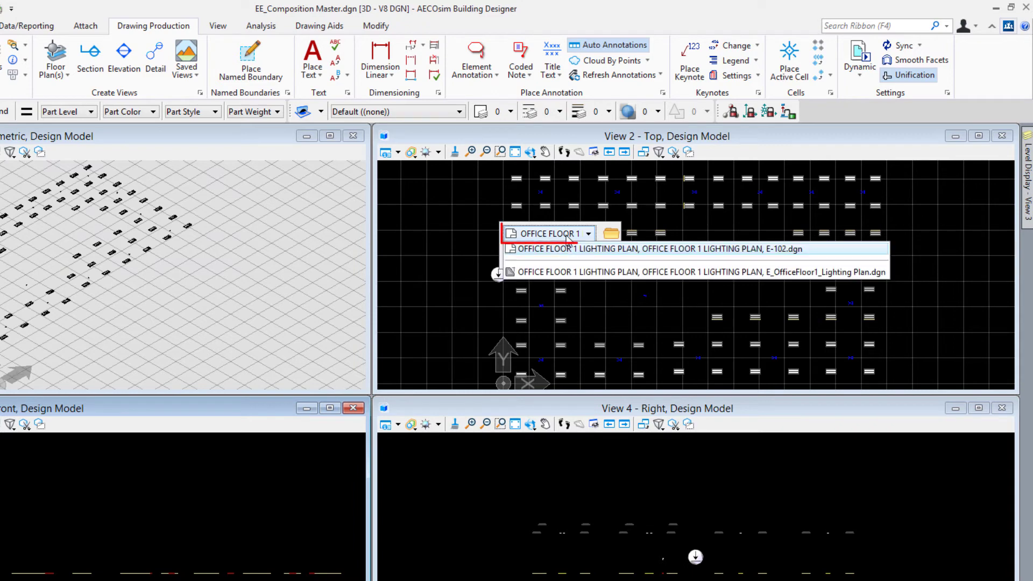
{"action": "left_click", "coordinate": [511, 271]}
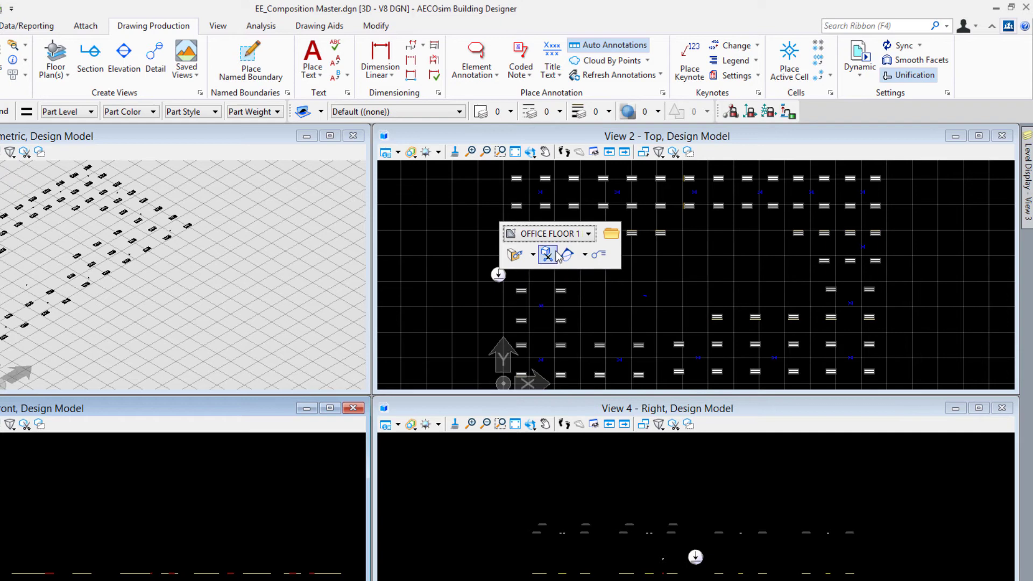
Open the linked E_OfficeFloor1_Lighting Plan.dgn and review its reference list columns.
{"action": "left_click", "coordinate": [612, 234]}
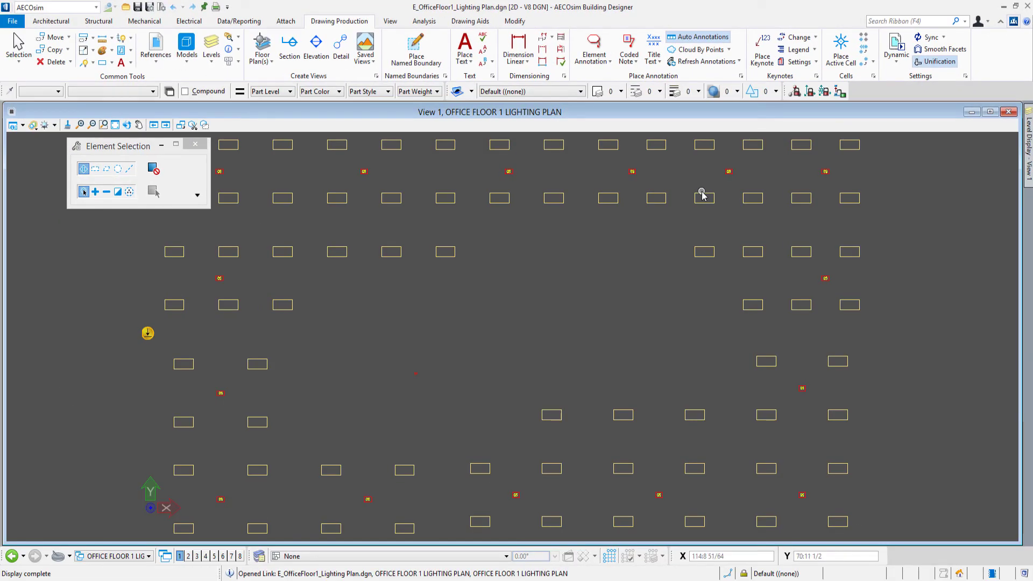
{"action": "left_click", "coordinate": [157, 50]}
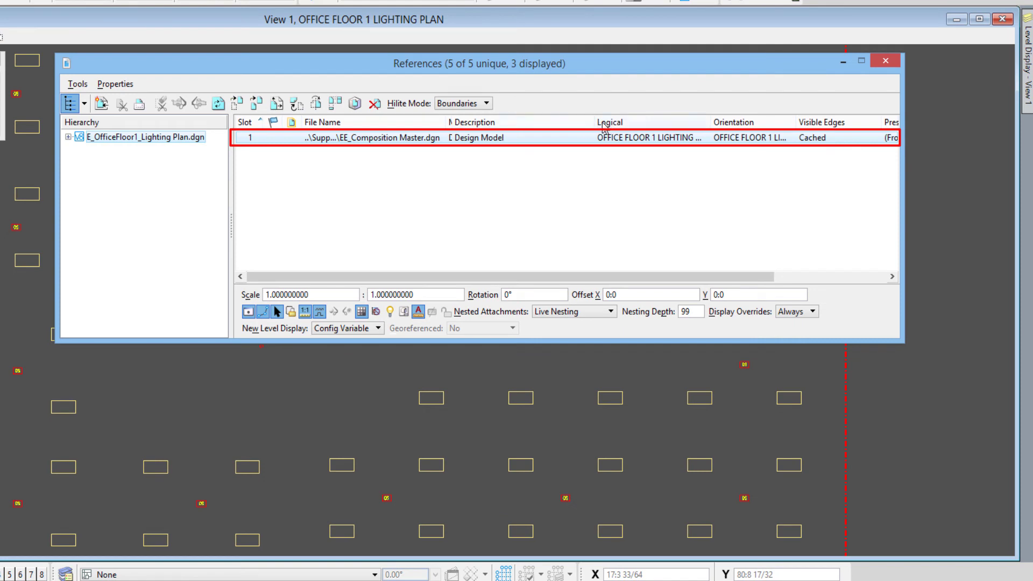
{"action": "left_click_drag", "start_coordinate": [578, 124], "coordinate": [519, 124]}
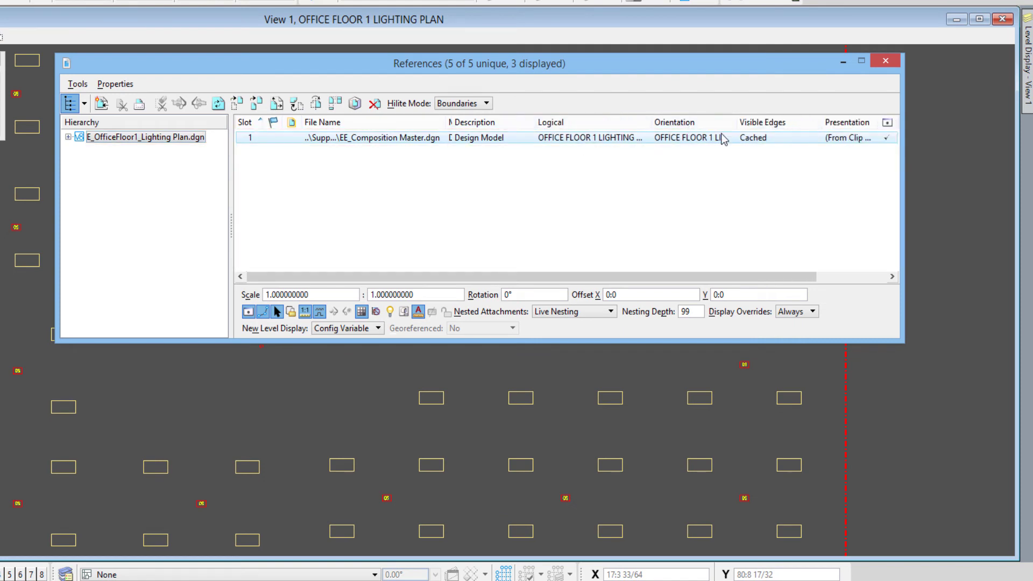
{"action": "left_click_drag", "start_coordinate": [736, 123], "coordinate": [786, 122]}
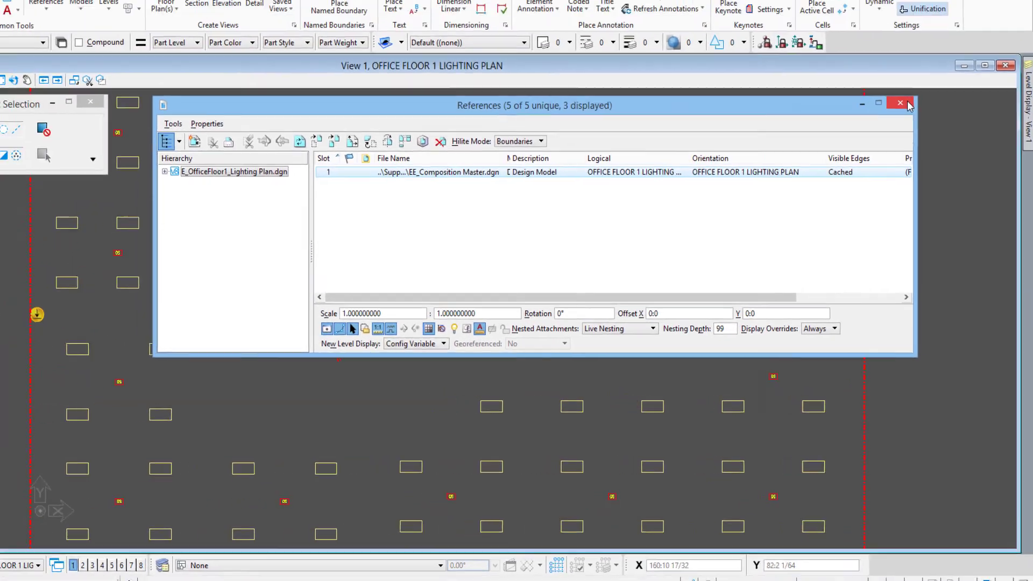
{"action": "left_click", "coordinate": [885, 60]}
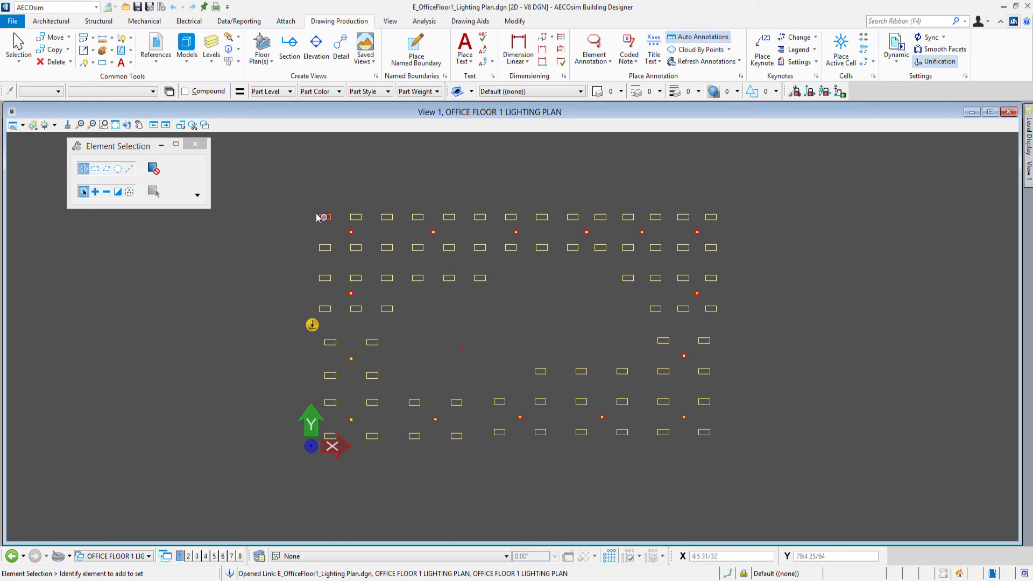
Attach BG_PLAN - OFFICE FLOOR 1.dgn from Supplement > Drawings as a reference.
{"action": "left_click", "coordinate": [157, 46]}
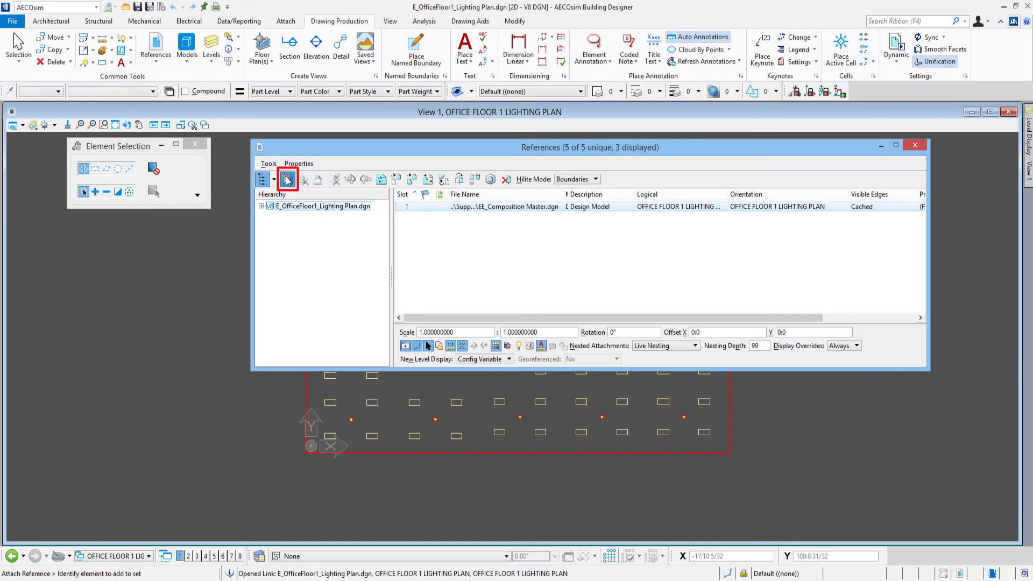
{"action": "left_click", "coordinate": [291, 180]}
{"action": "left_click", "coordinate": [325, 186]}
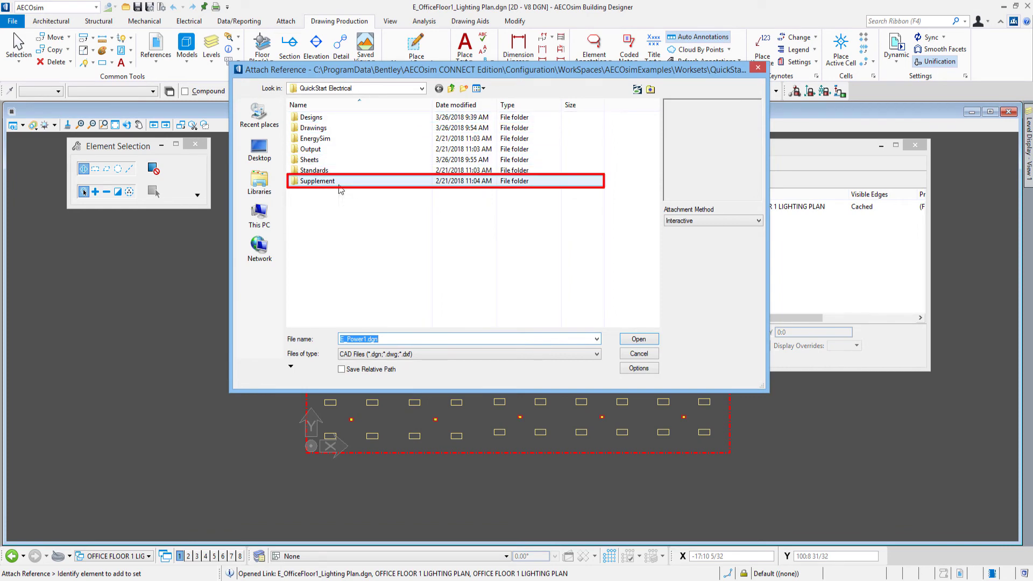
{"action": "double_click", "coordinate": [322, 184]}
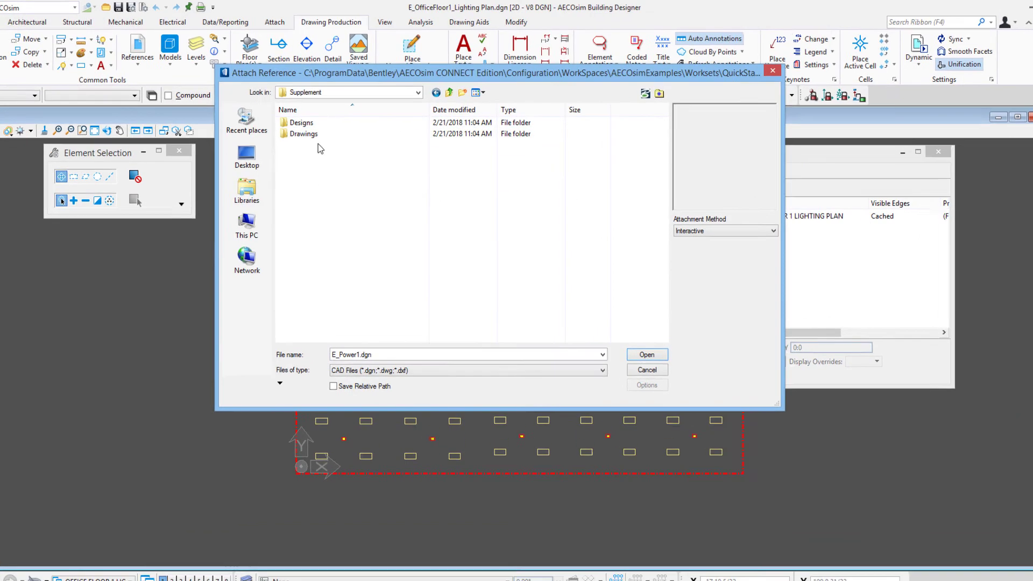
{"action": "left_click", "coordinate": [322, 129]}
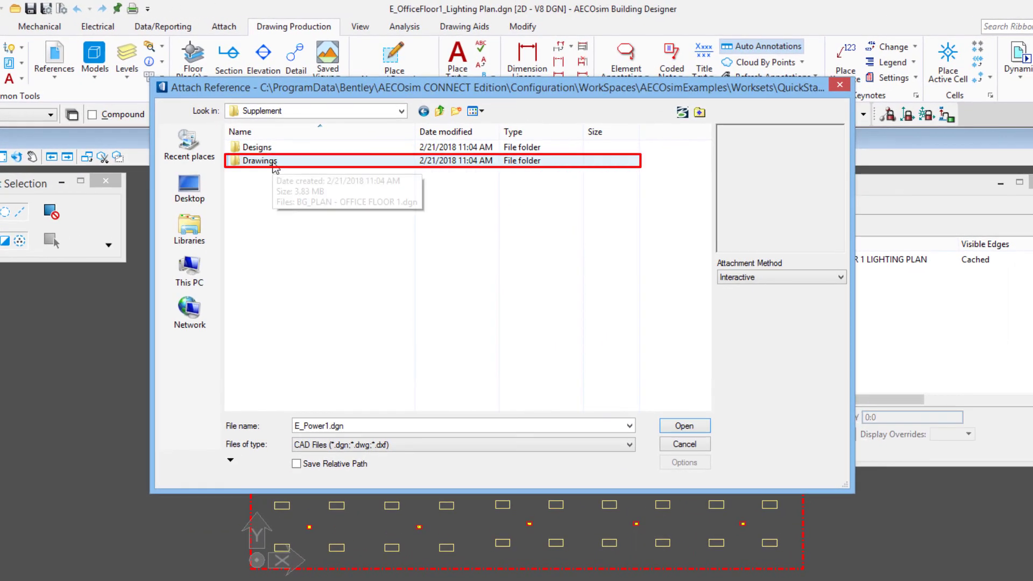
{"action": "double_click", "coordinate": [273, 163]}
{"action": "left_click", "coordinate": [278, 145]}
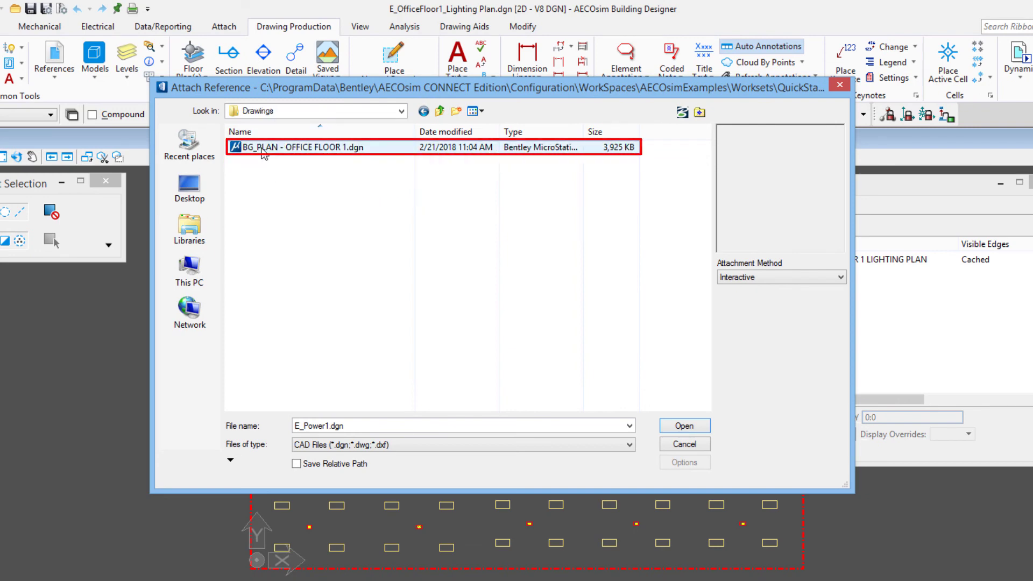
{"action": "double_click", "coordinate": [316, 148]}
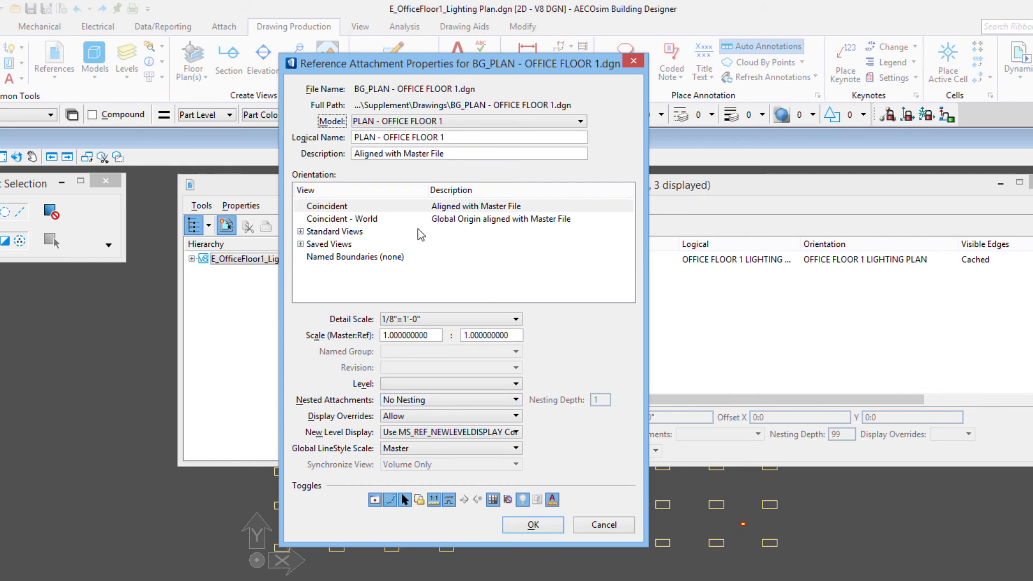
Set Live Nesting with depth 5 and confirm the attachment.
{"action": "left_click", "coordinate": [449, 400]}
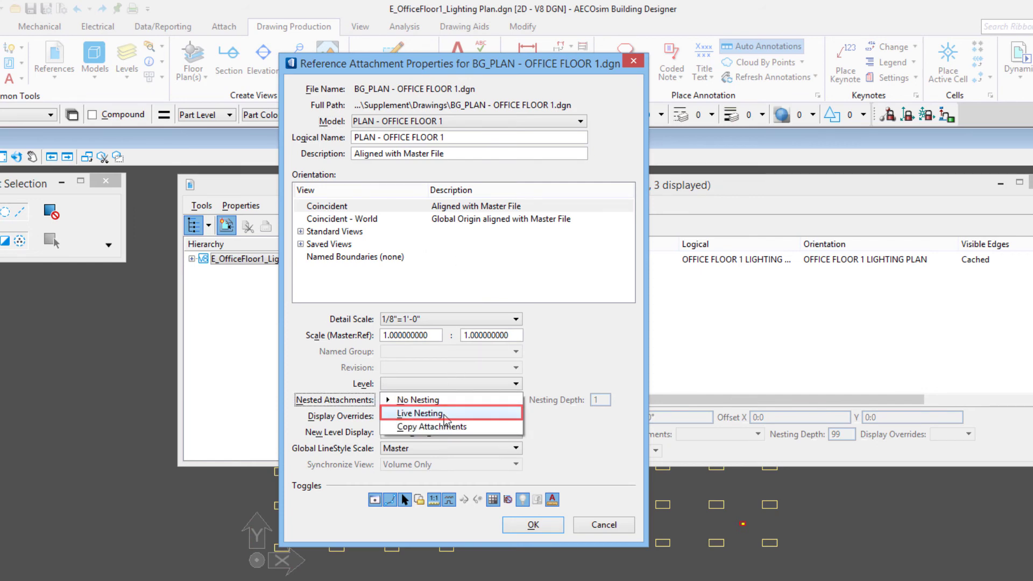
{"action": "left_click", "coordinate": [445, 416]}
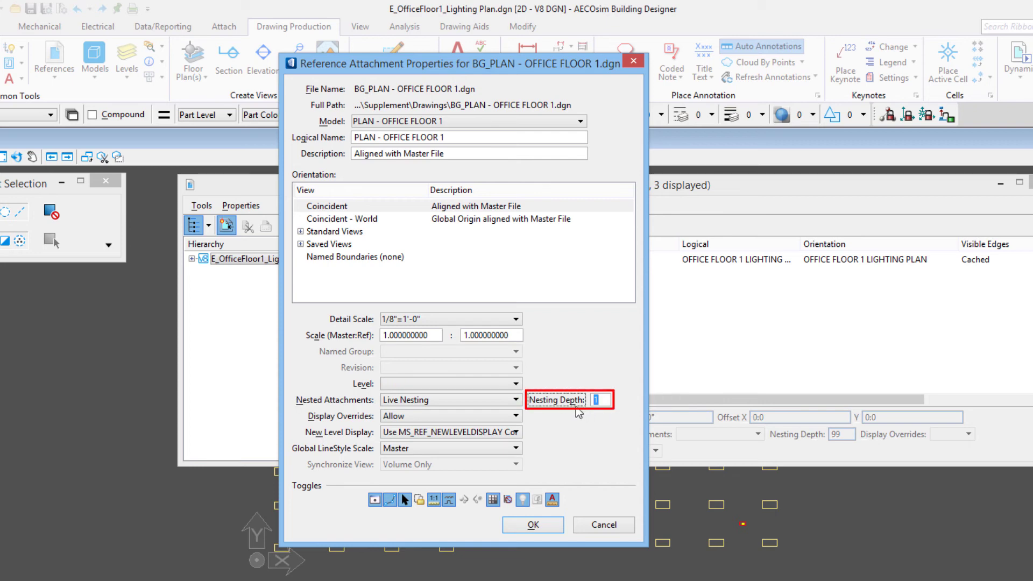
{"action": "type", "text": "5"}
{"action": "key", "text": "Tab"}
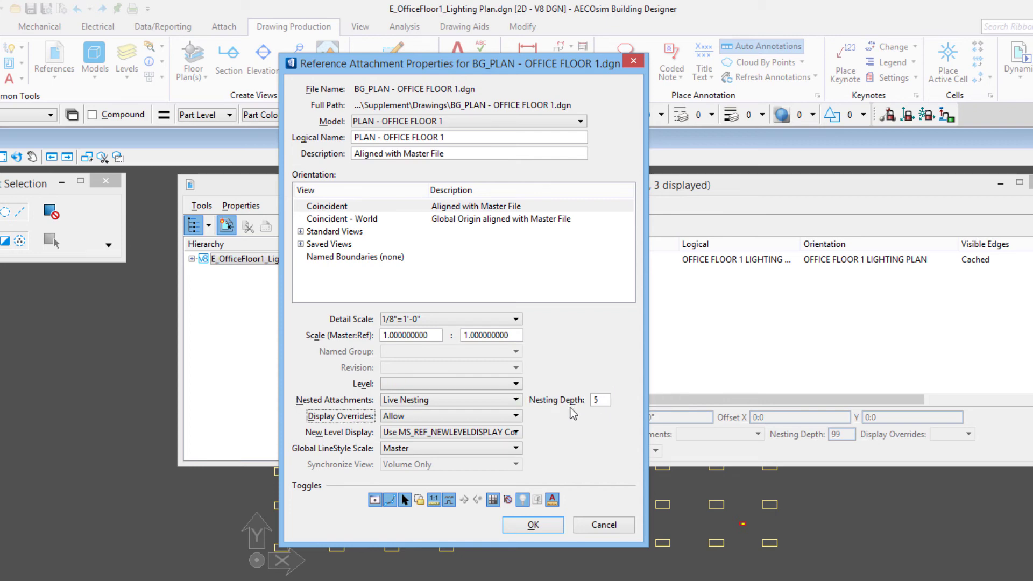
{"action": "left_click", "coordinate": [536, 524]}
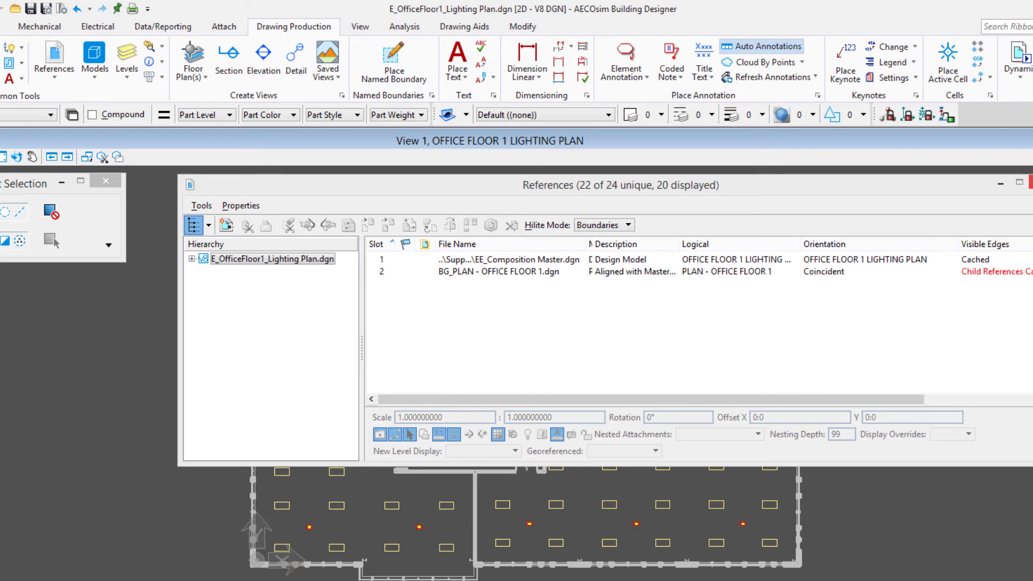
Close References and open the E-102.dgn sheet through the plan callout's link.
{"action": "left_click", "coordinate": [1030, 184]}
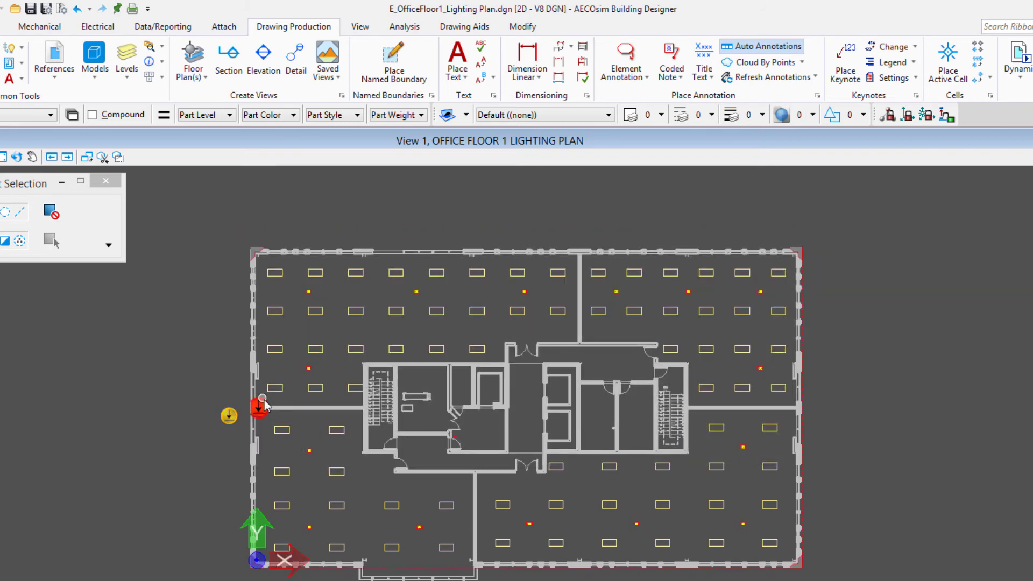
{"action": "mouse_move", "coordinate": [265, 407]}
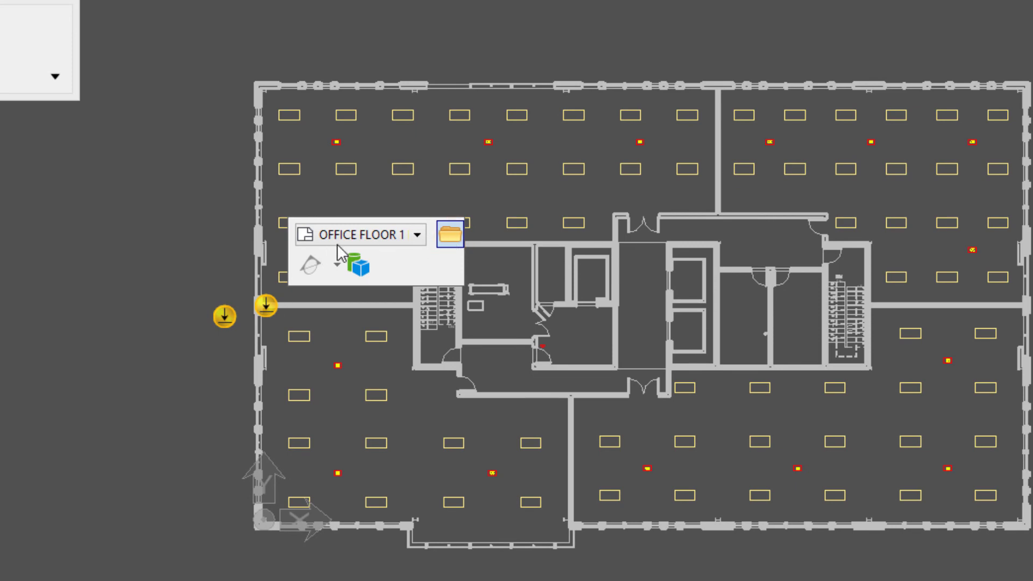
{"action": "left_click", "coordinate": [450, 234]}
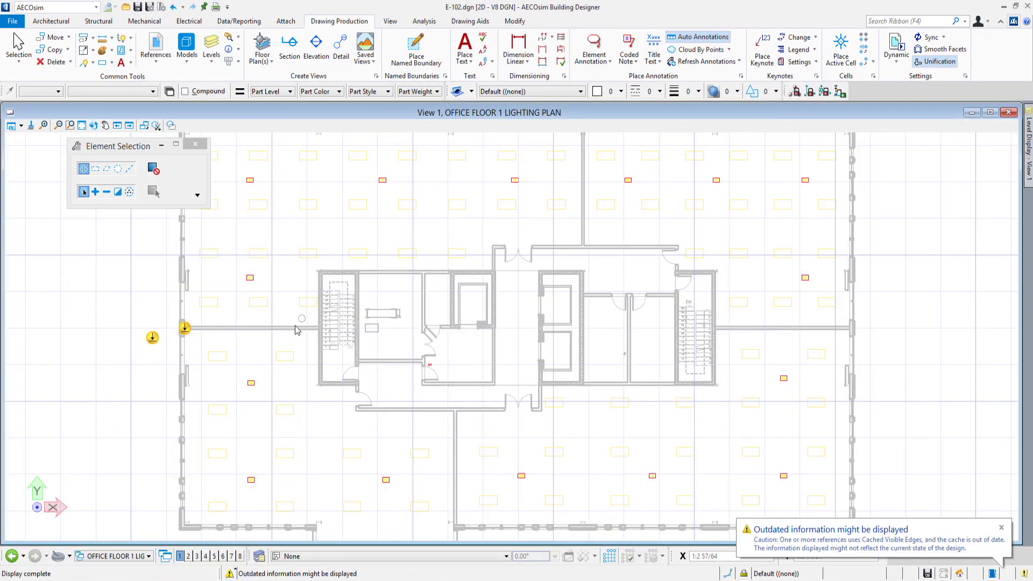
{"action": "scroll", "coordinate": [296, 375], "scroll_direction": "down", "scroll_amount": 2}
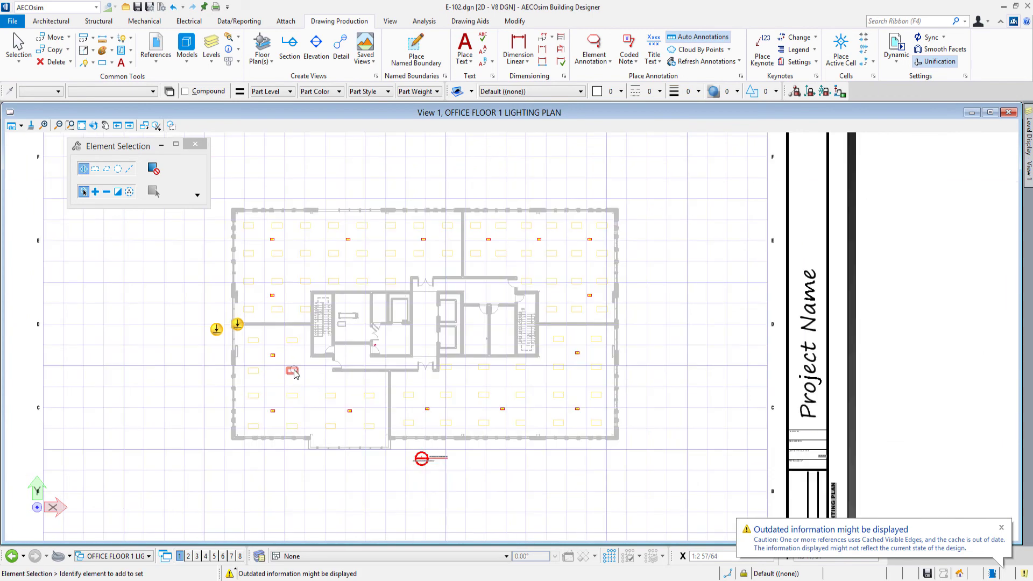
{"action": "scroll", "coordinate": [293, 369], "scroll_direction": "down", "scroll_amount": 2}
{"action": "left_click_drag", "start_coordinate": [358, 371], "coordinate": [453, 361]}
{"action": "right_click", "coordinate": [453, 361]}
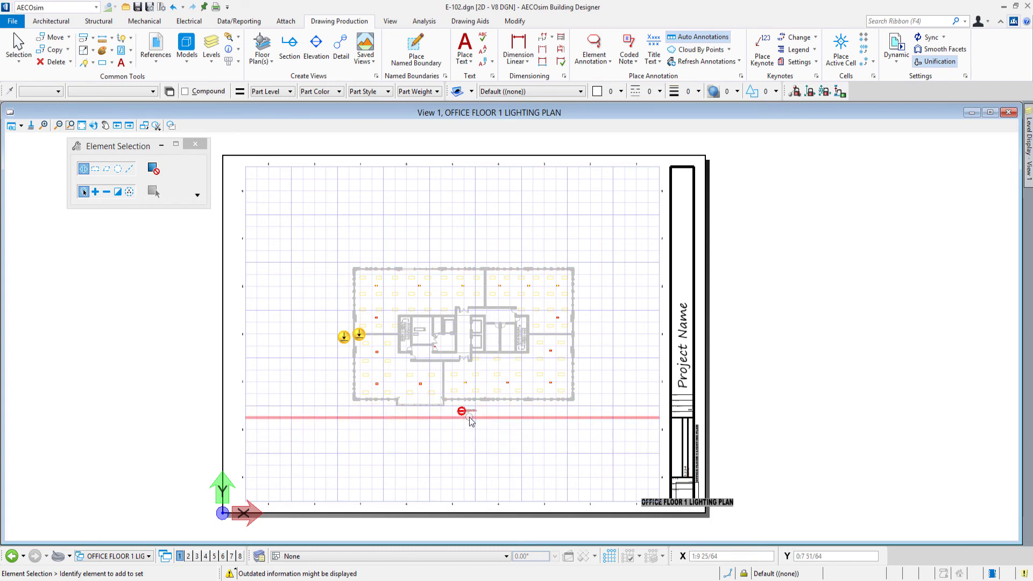
{"action": "scroll", "coordinate": [472, 420], "scroll_direction": "up", "scroll_amount": 6}
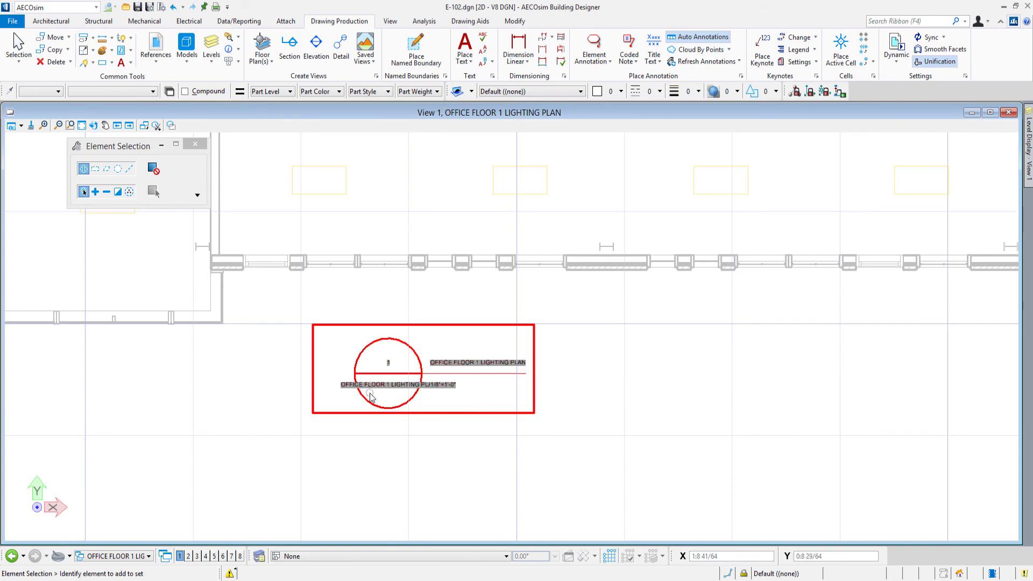
{"action": "mouse_move", "coordinate": [372, 389]}
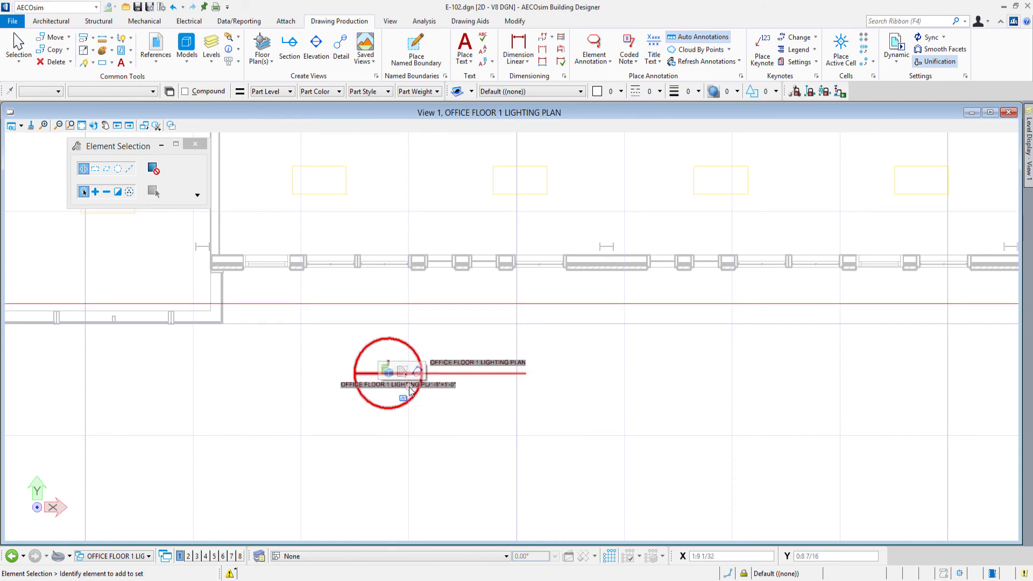
{"action": "scroll", "coordinate": [502, 412], "scroll_direction": "down", "scroll_amount": 4}
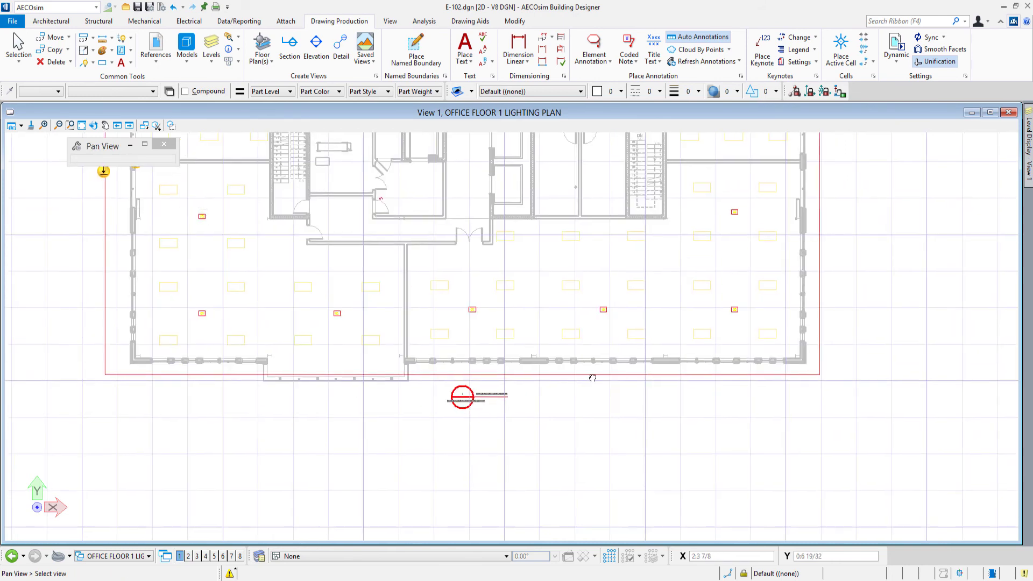
{"action": "scroll", "coordinate": [624, 411], "scroll_direction": "up", "scroll_amount": 3}
{"action": "scroll", "coordinate": [629, 426], "scroll_direction": "down", "scroll_amount": 4}
{"action": "scroll", "coordinate": [712, 438], "scroll_direction": "up", "scroll_amount": 3}
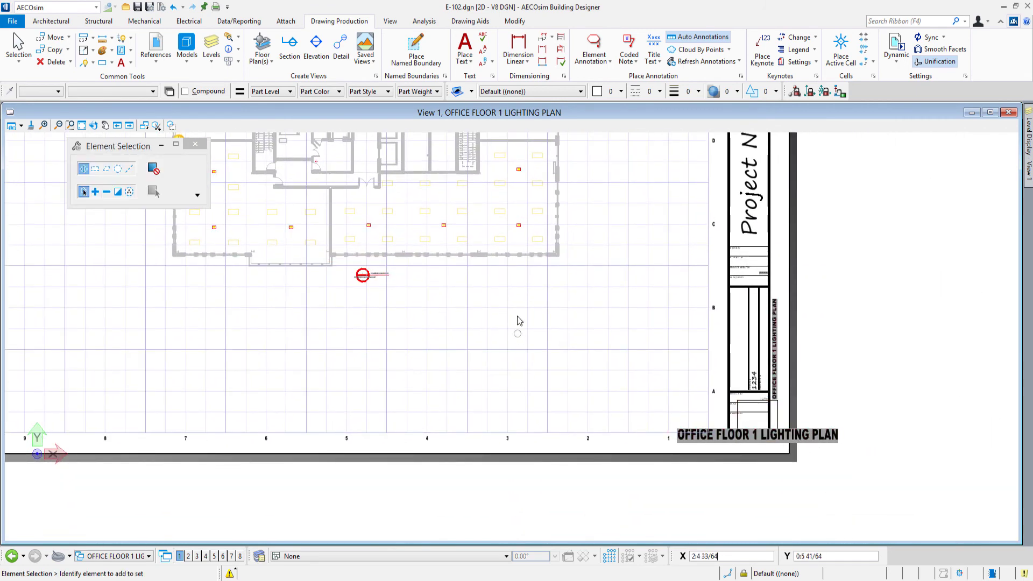
{"action": "middle_click_drag", "start_coordinate": [554, 346], "coordinate": [601, 386]}
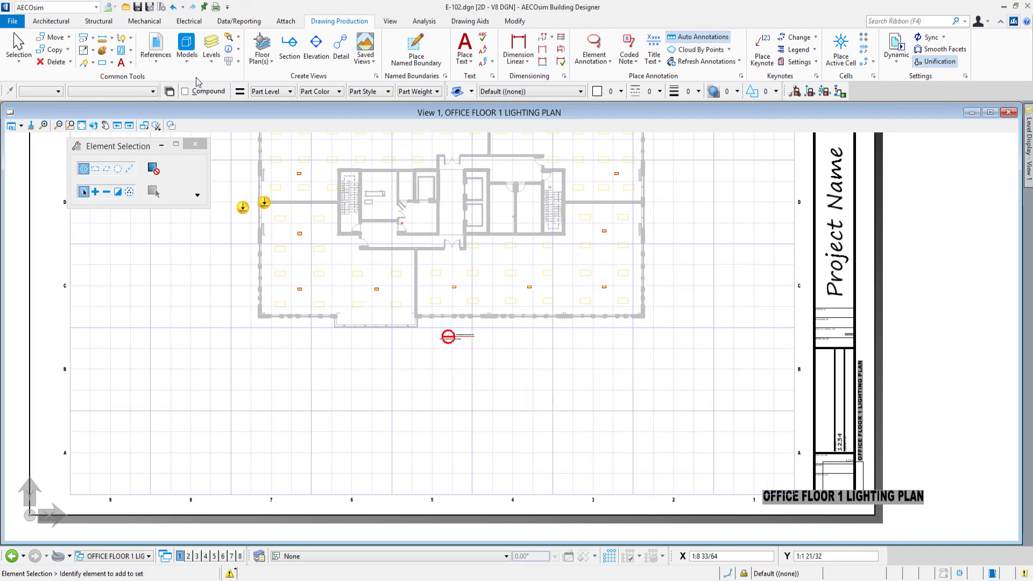
Change the sheet model's Sheet Number property to E-102.
{"action": "left_click", "coordinate": [189, 62]}
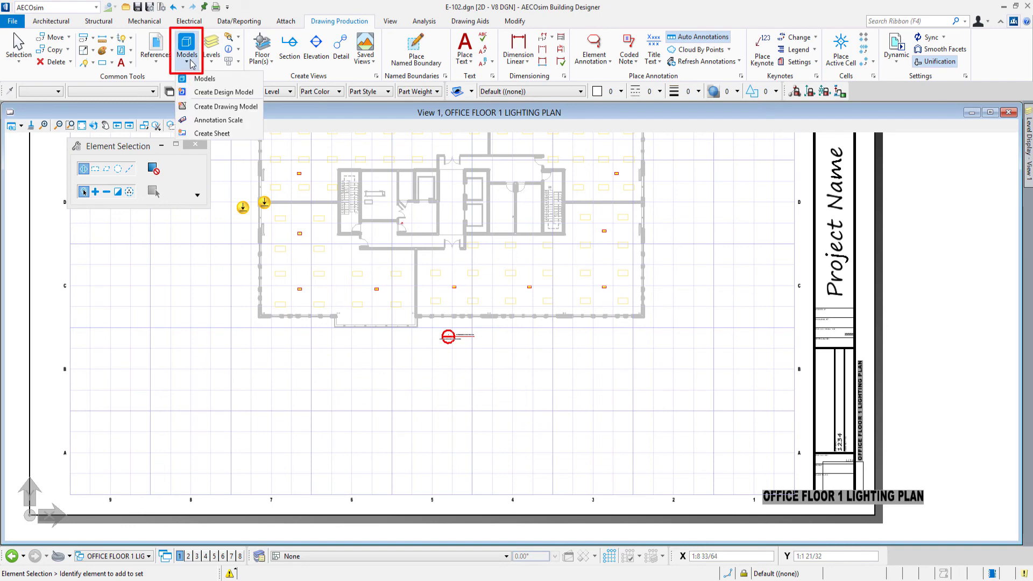
{"action": "left_click", "coordinate": [206, 121]}
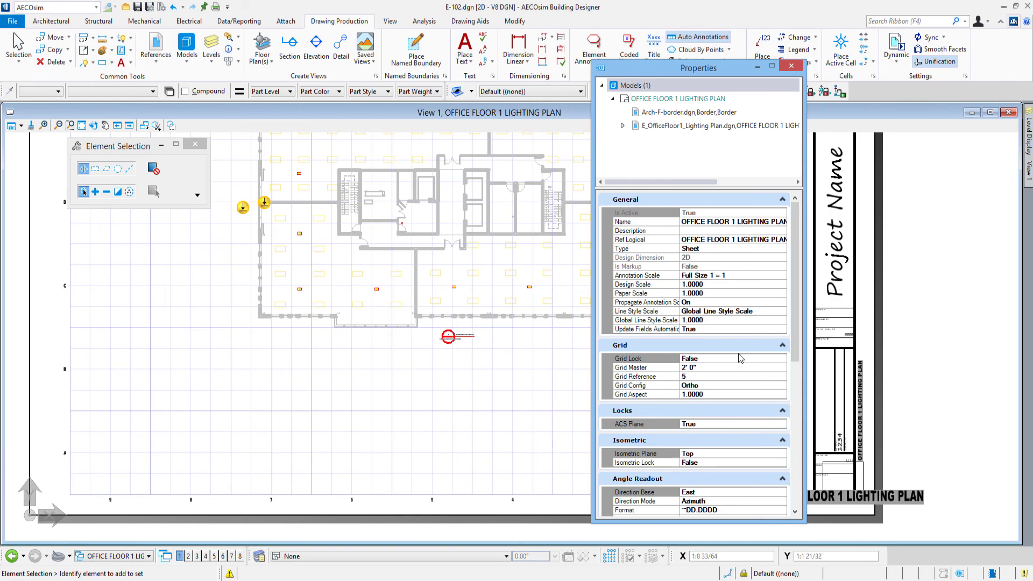
{"action": "scroll", "coordinate": [726, 281], "scroll_direction": "down", "scroll_amount": 10}
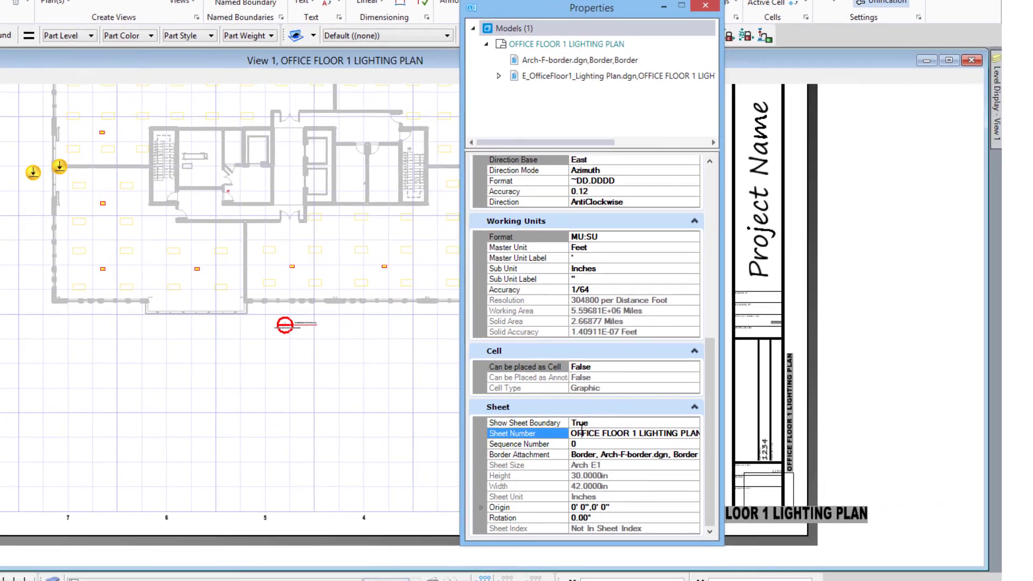
{"action": "left_click", "coordinate": [644, 432]}
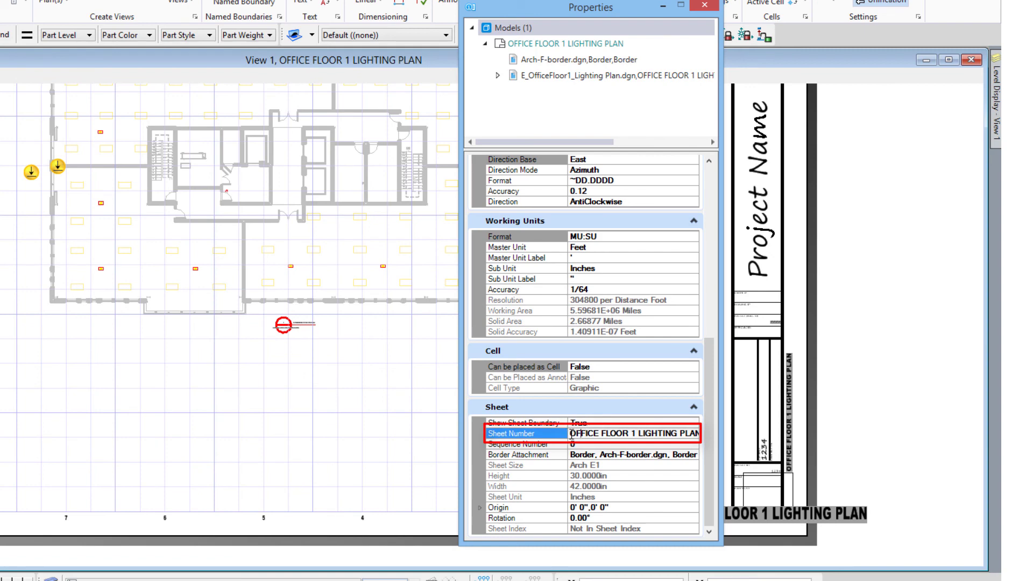
{"action": "left_click", "coordinate": [676, 432]}
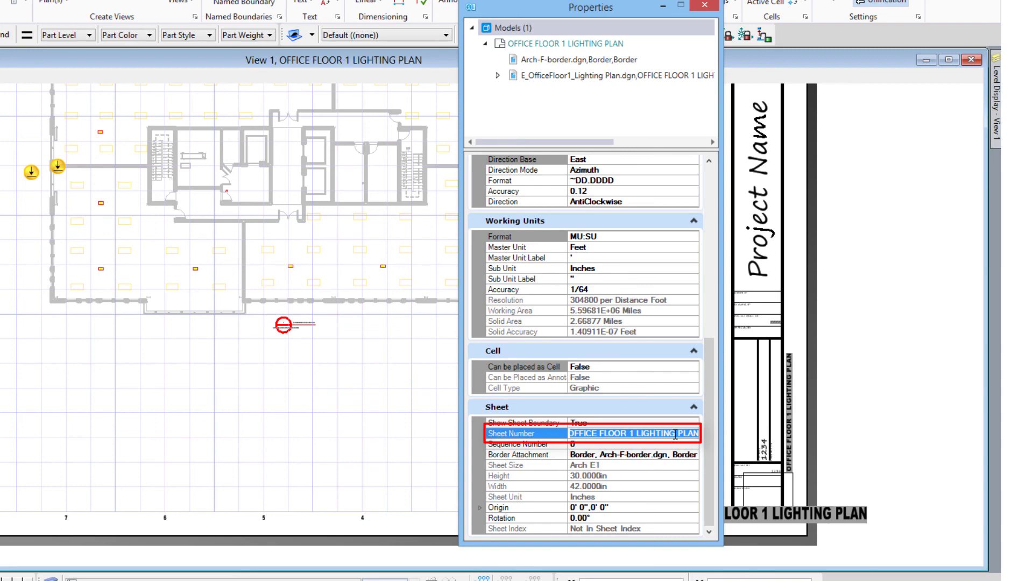
{"action": "type", "text": "E-102"}
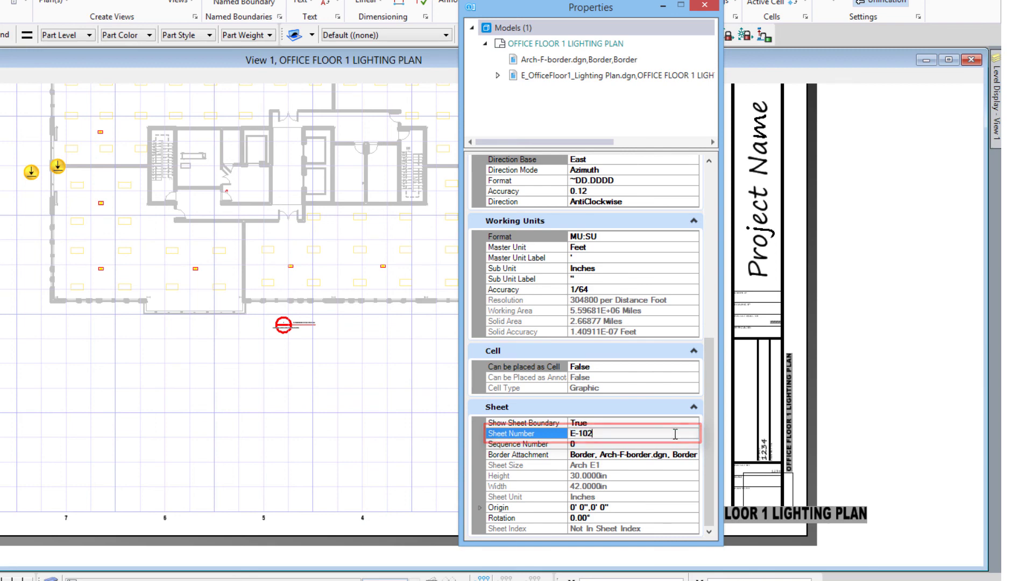
{"action": "key", "text": "Return"}
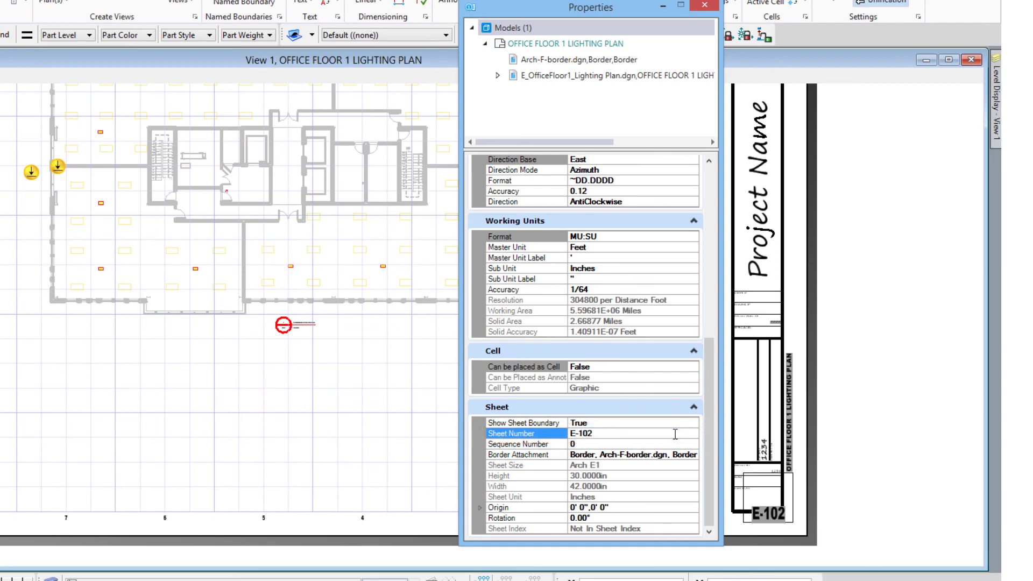